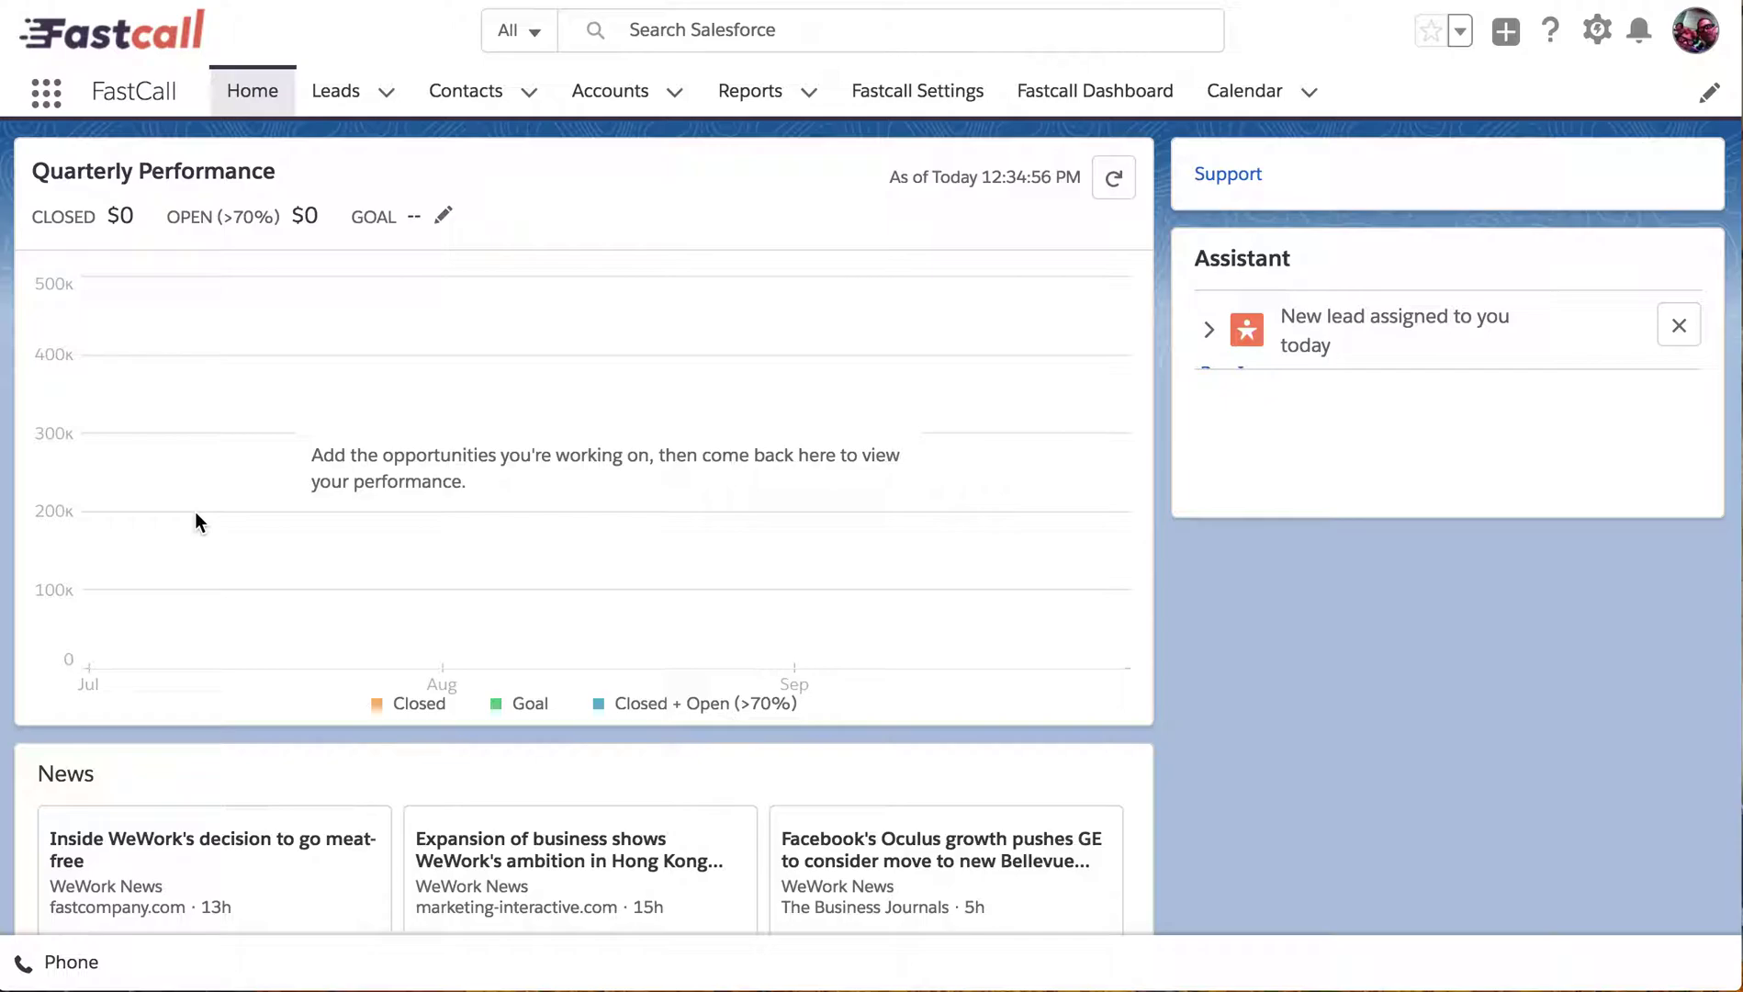
Browse the App Launcher's app list, then close it to return to FastCall Home
{"action": "left_click", "coordinate": [52, 93]}
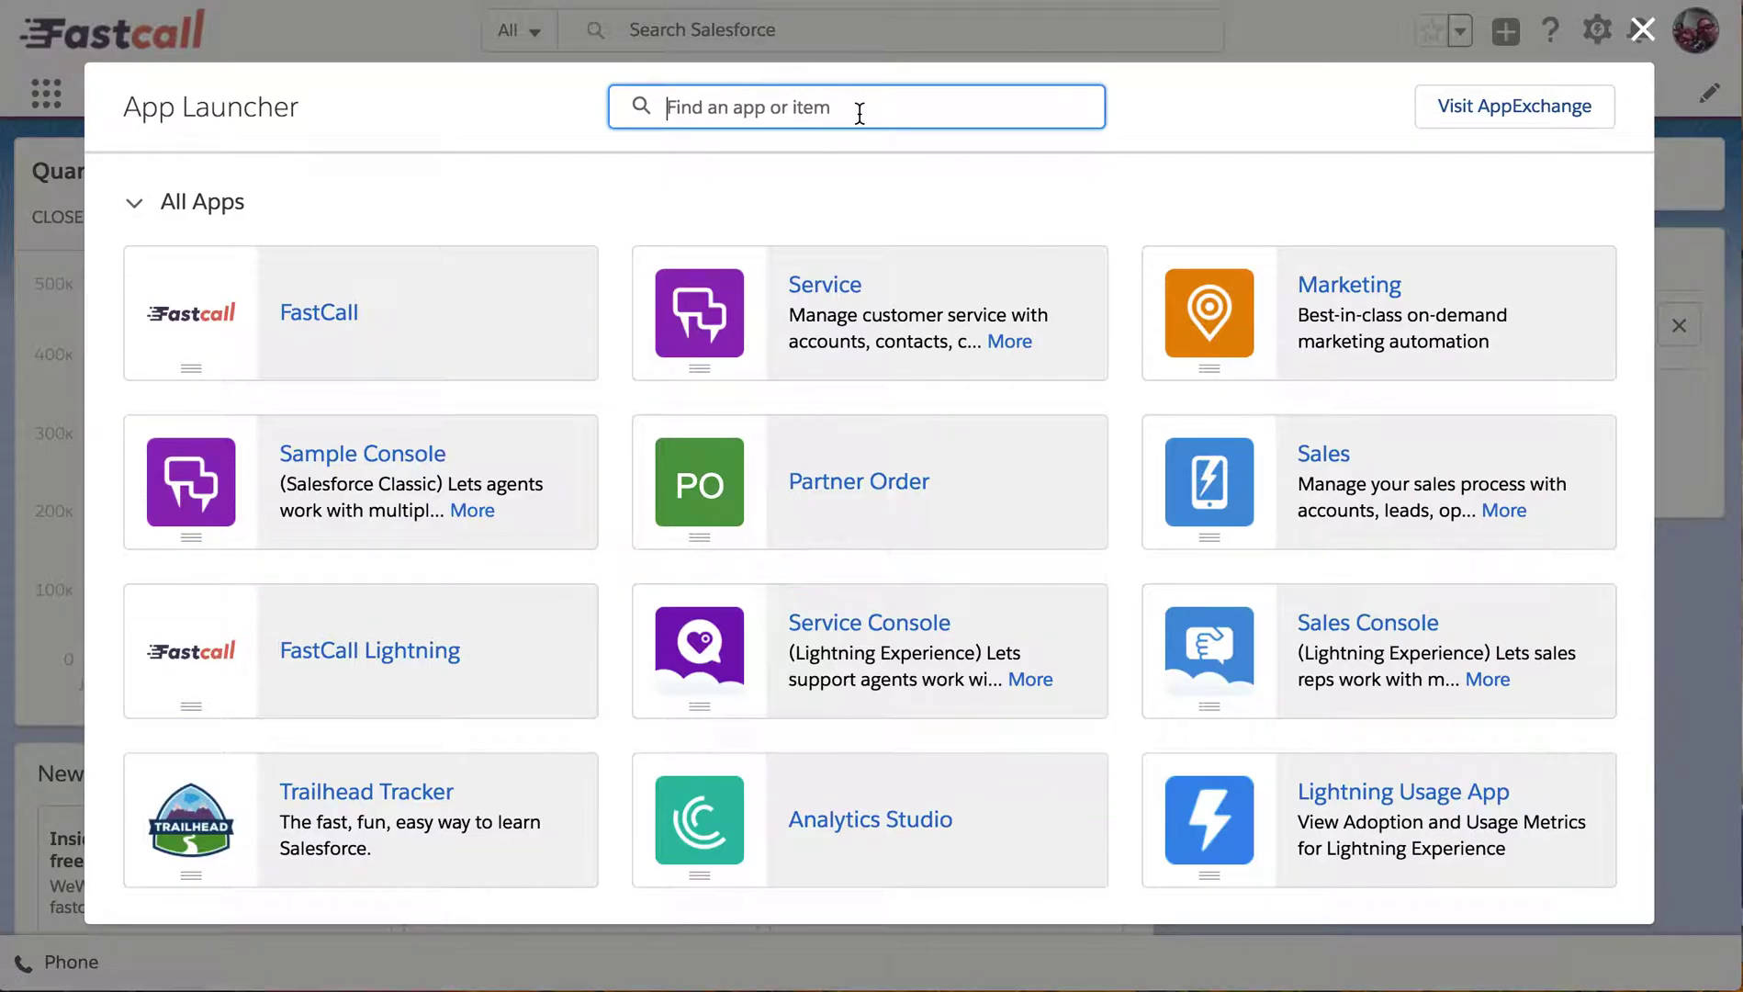
{"action": "scroll", "coordinate": [520, 551], "scroll_direction": "down", "scroll_amount": 10}
{"action": "scroll", "coordinate": [519, 554], "scroll_direction": "up", "scroll_amount": 10}
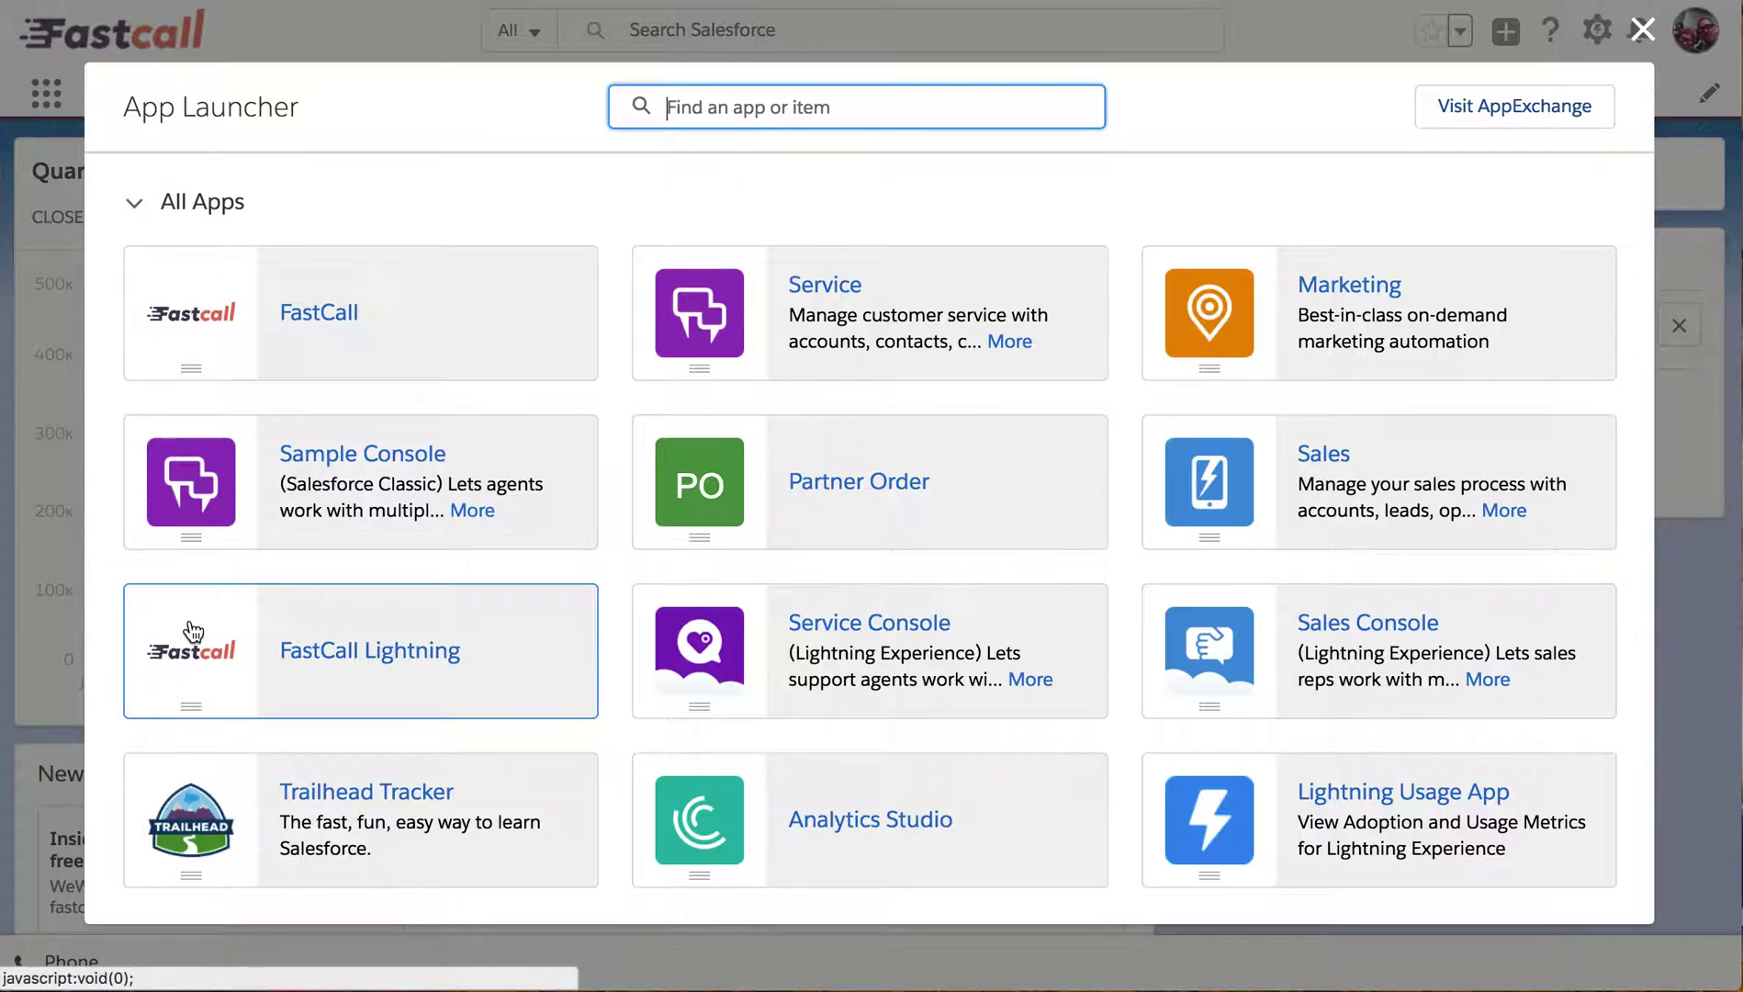
{"action": "left_click", "coordinate": [1643, 34]}
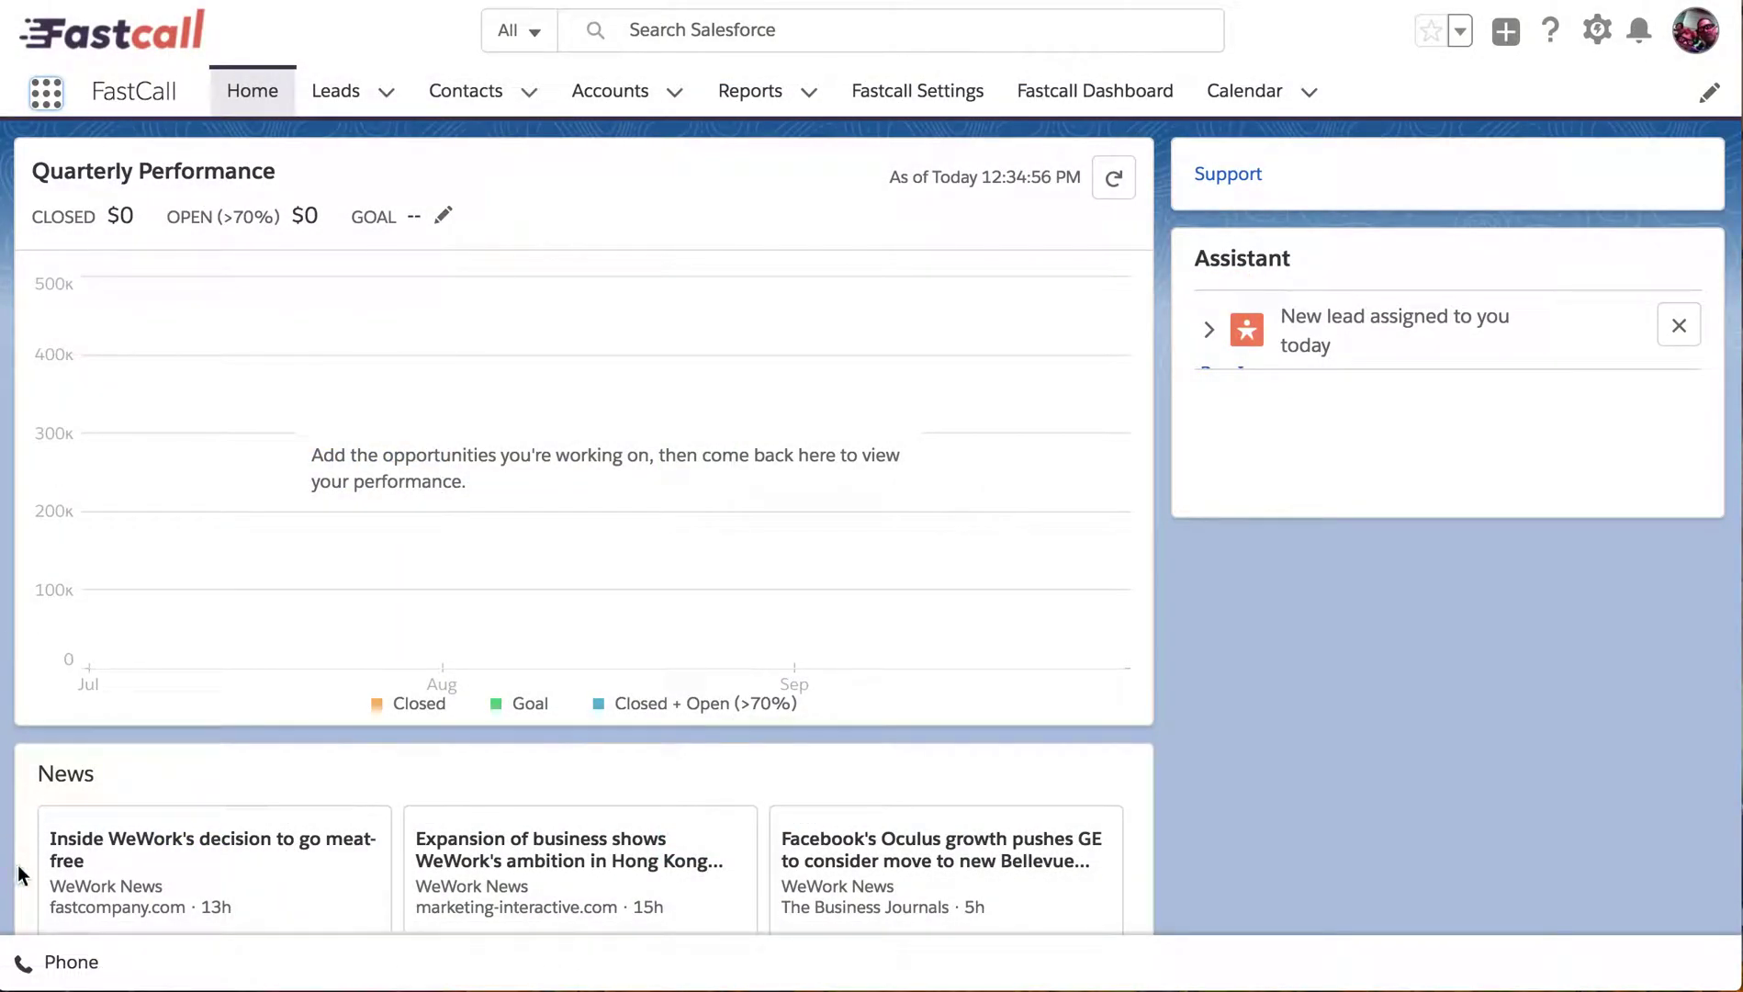
Open the FastCall Phone softphone panel, then bring up the App Launcher
{"action": "left_click", "coordinate": [69, 969]}
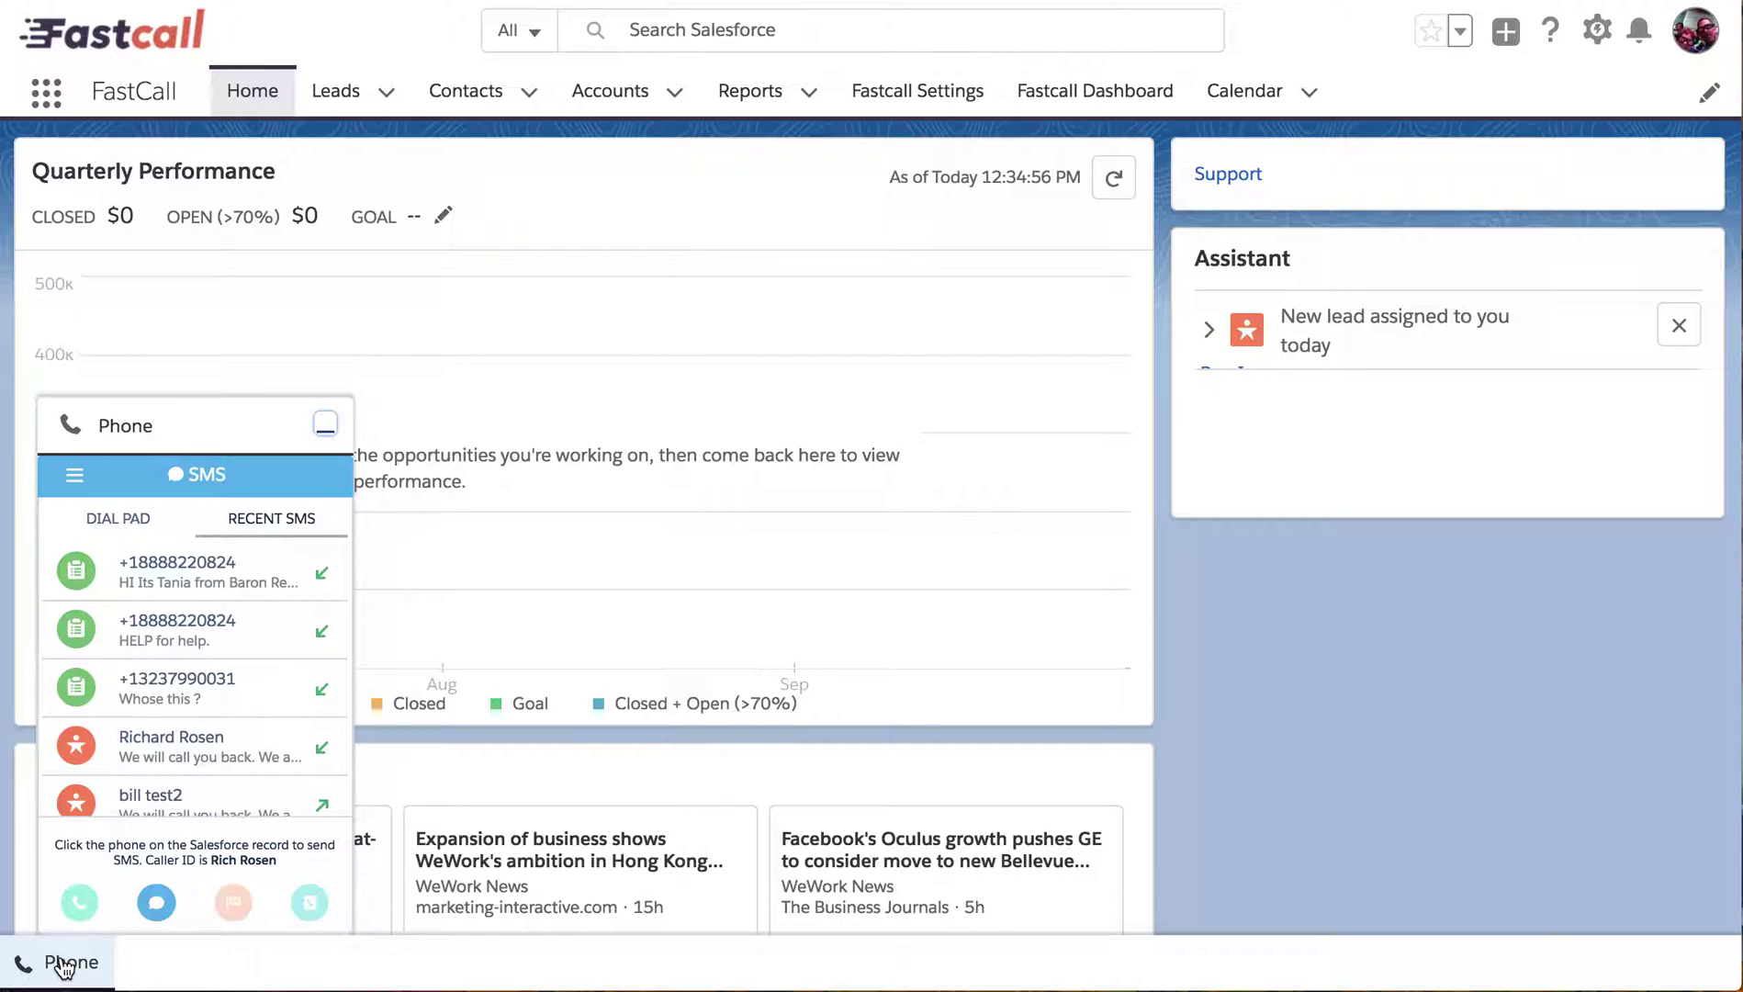
{"action": "left_click", "coordinate": [48, 91]}
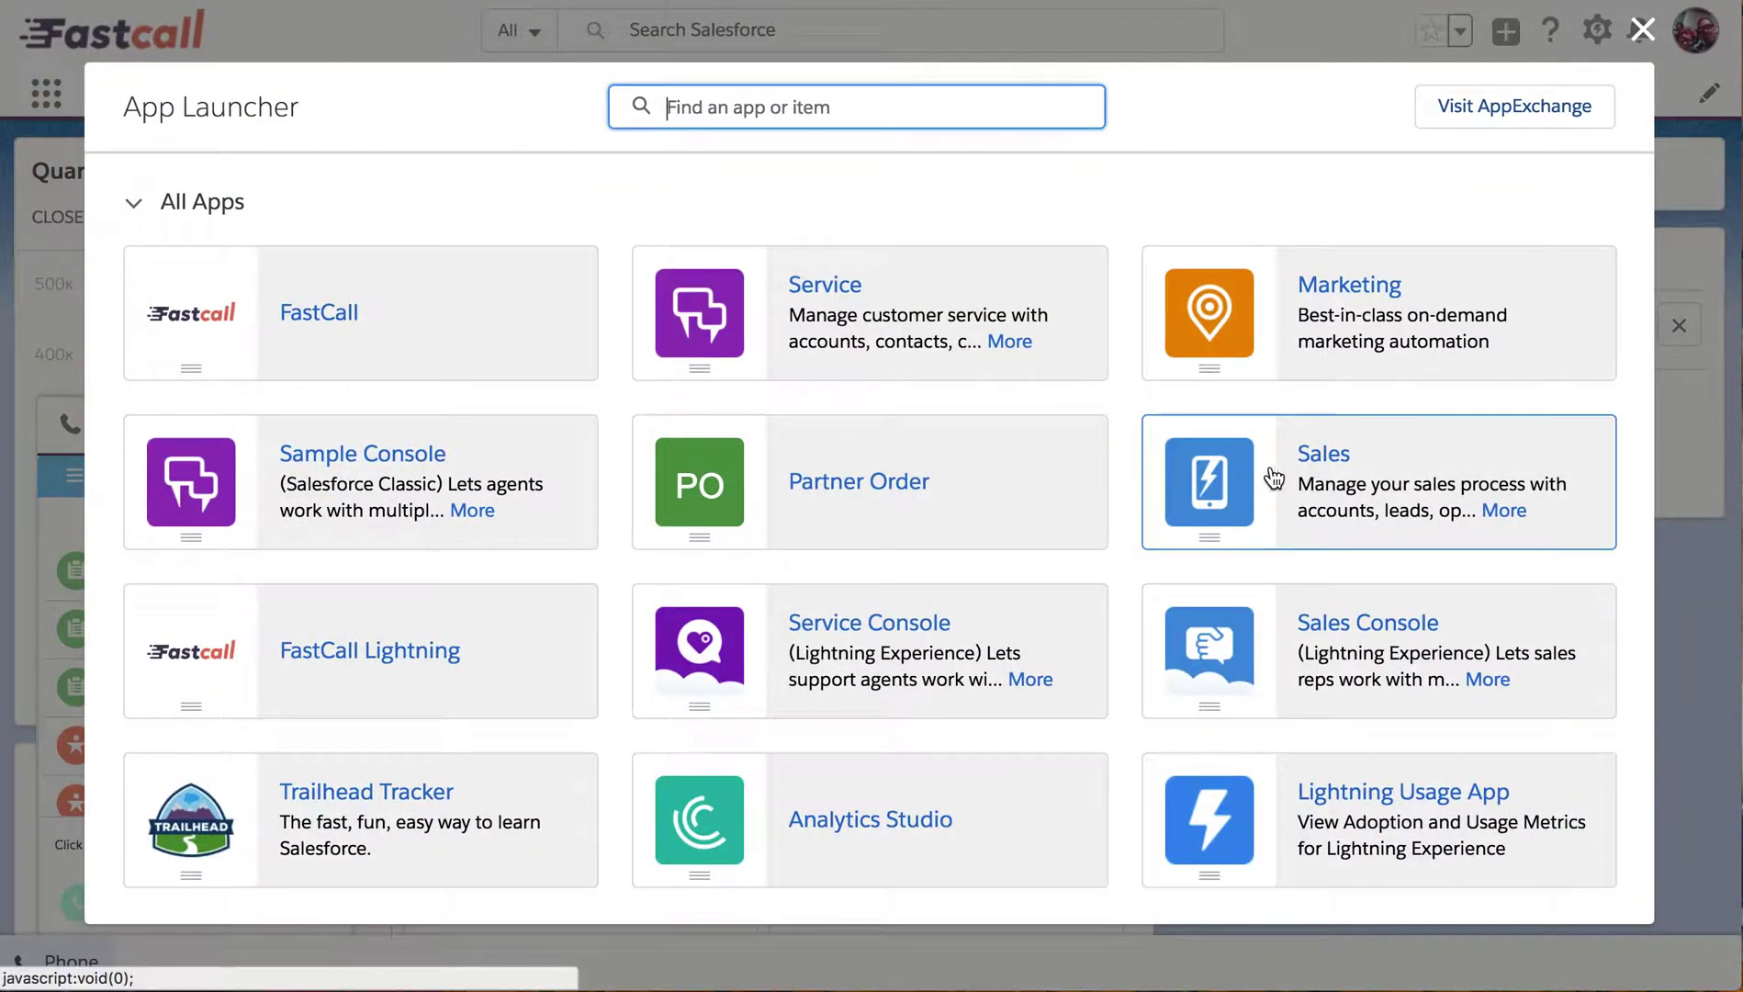
Switch to the Sales app, briefly visit Marketing, then return to Sales
{"action": "left_click", "coordinate": [1258, 470]}
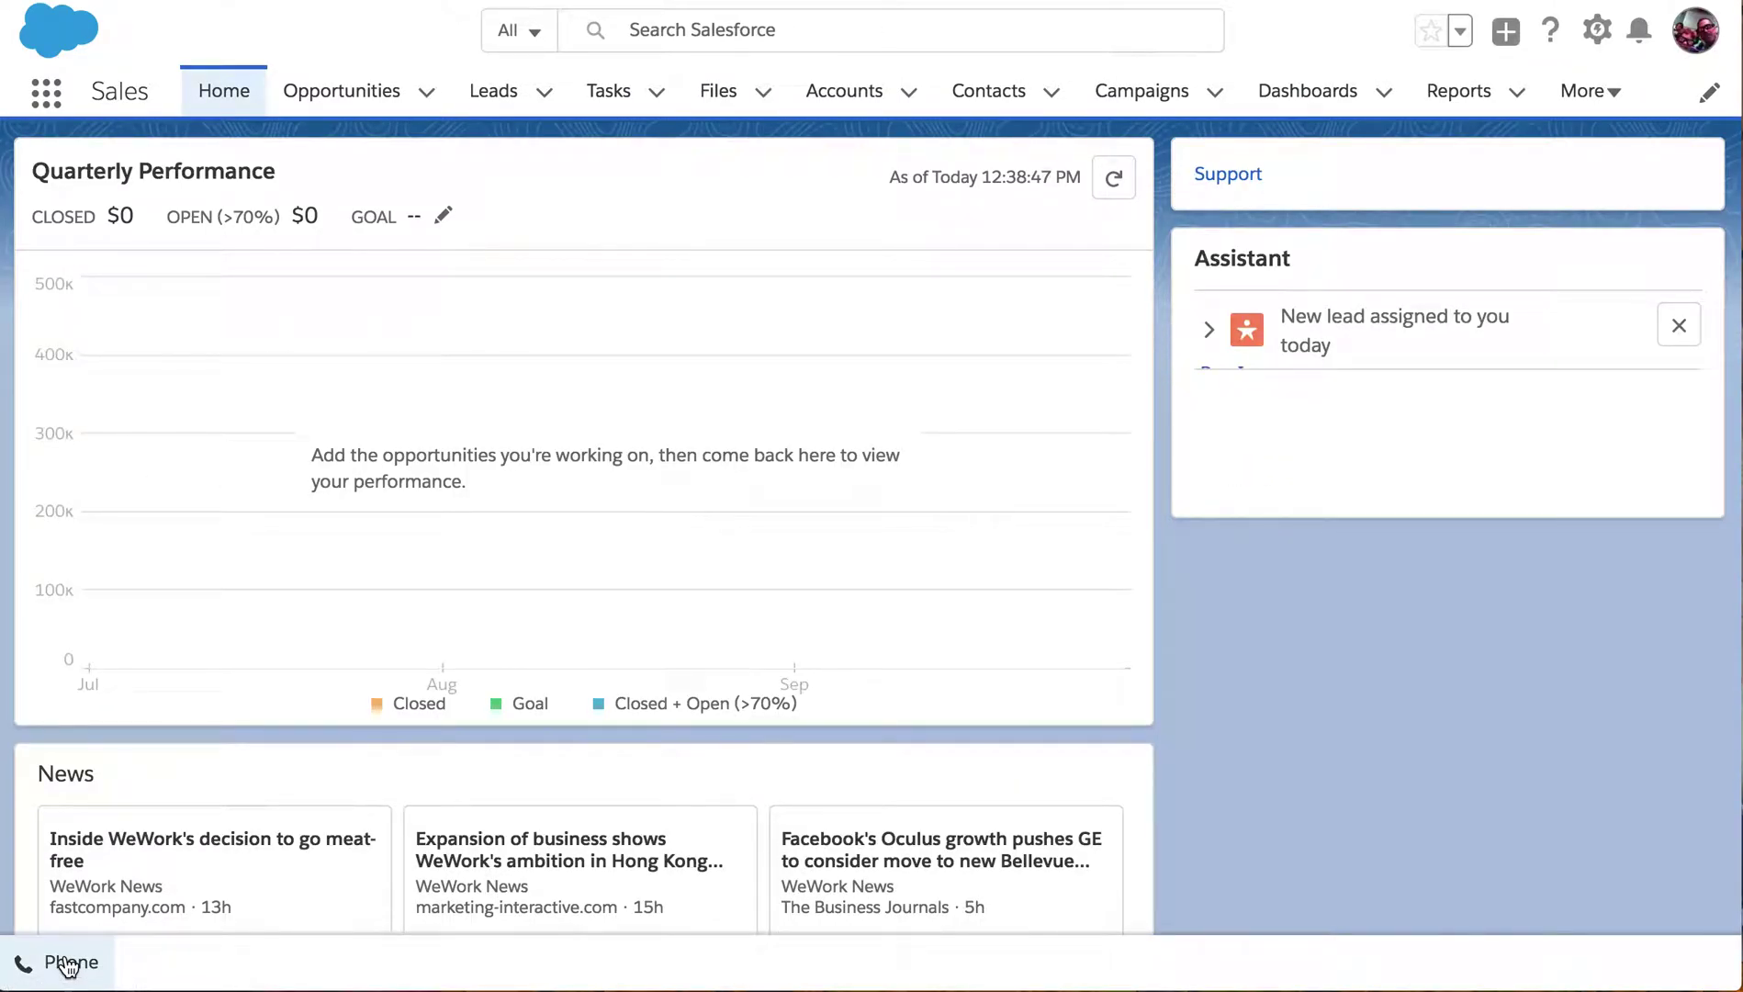
{"action": "left_click", "coordinate": [47, 93]}
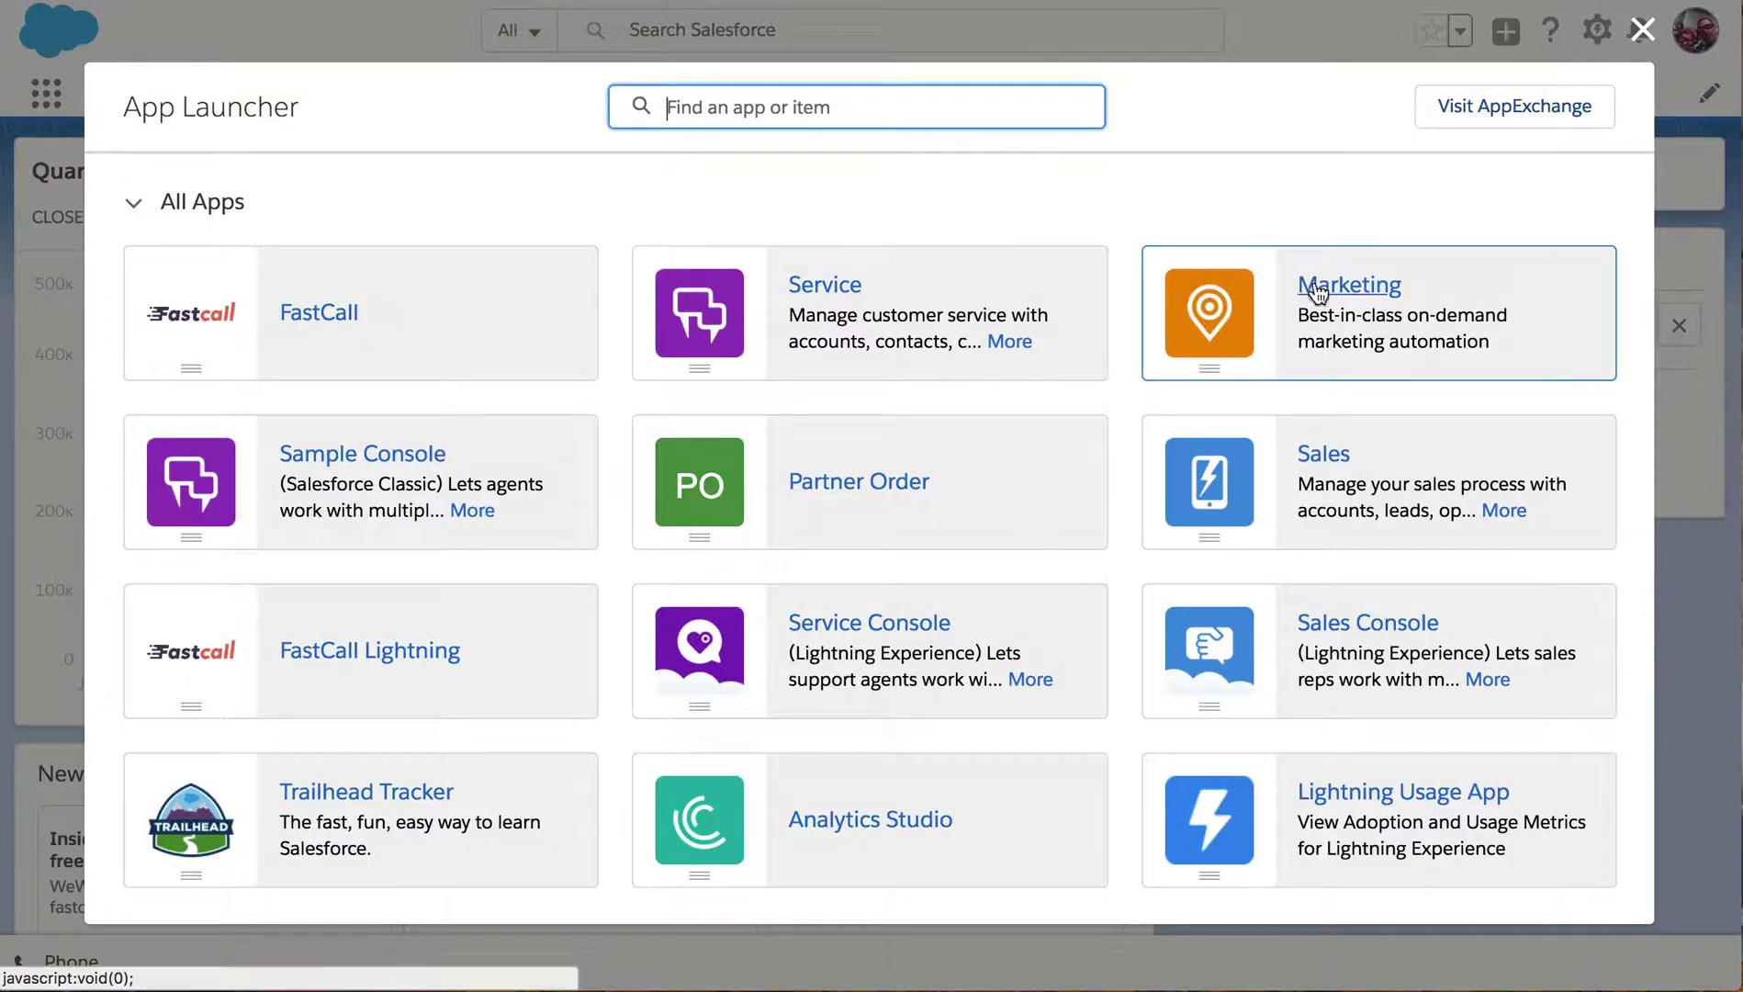
{"action": "left_click", "coordinate": [1224, 316]}
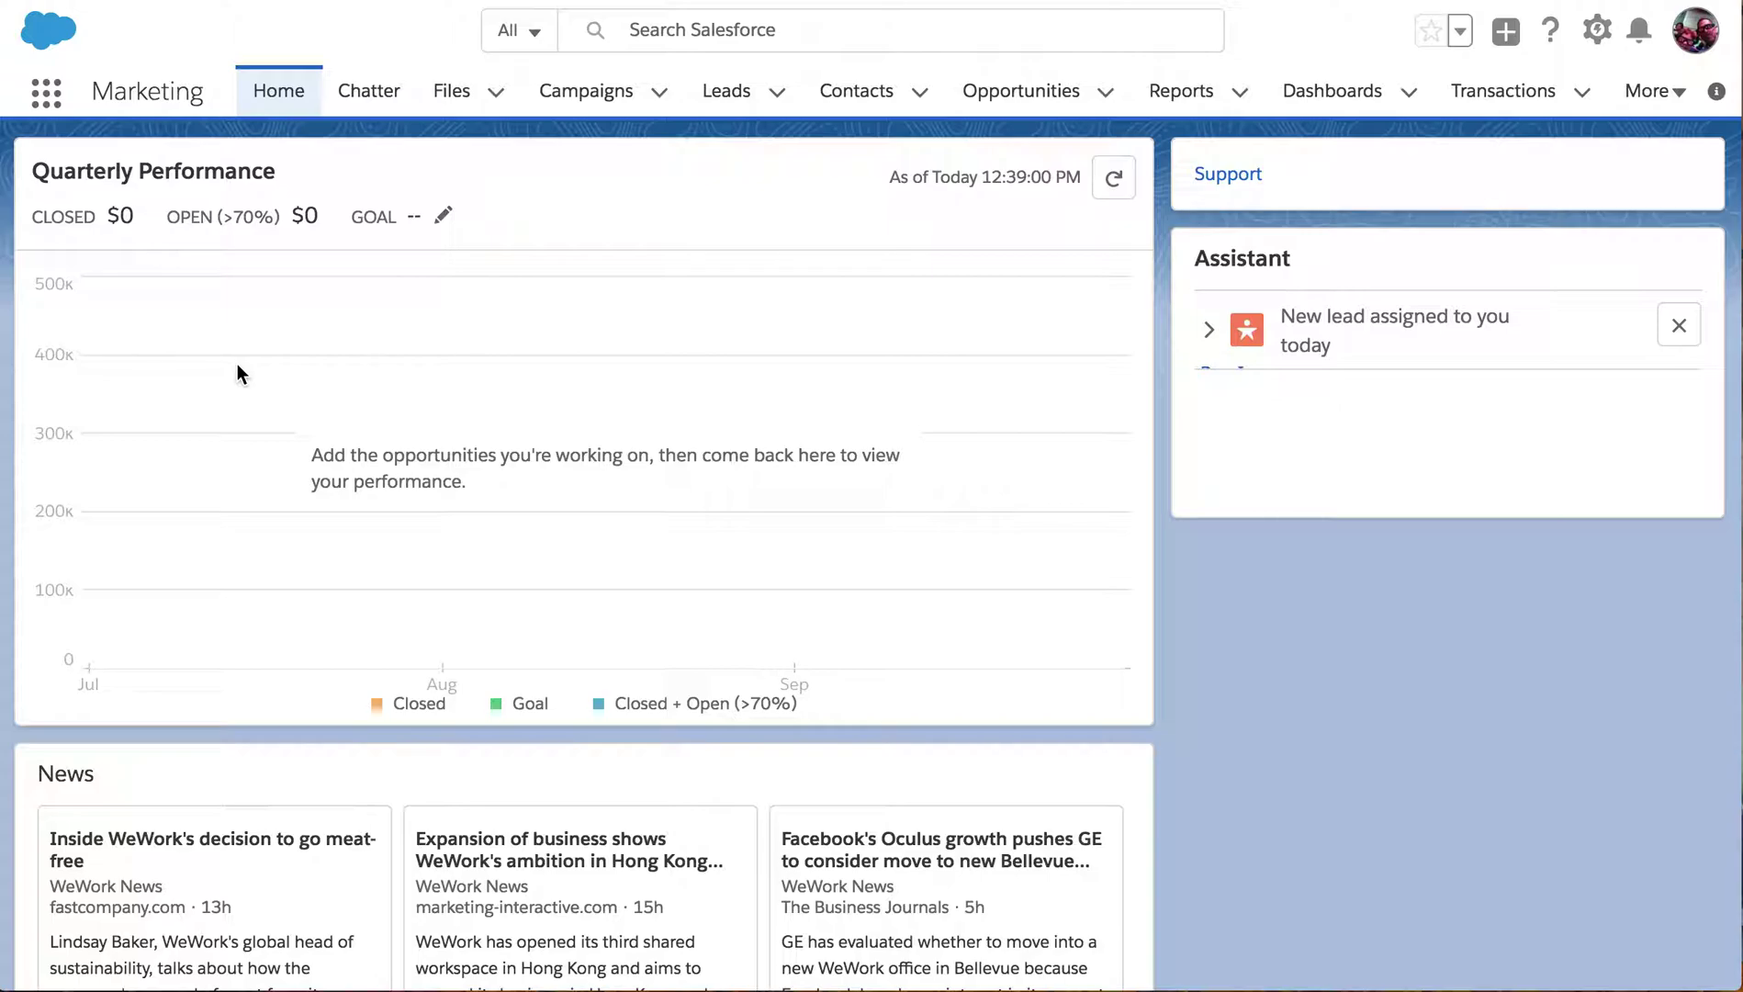
{"action": "left_click", "coordinate": [47, 92]}
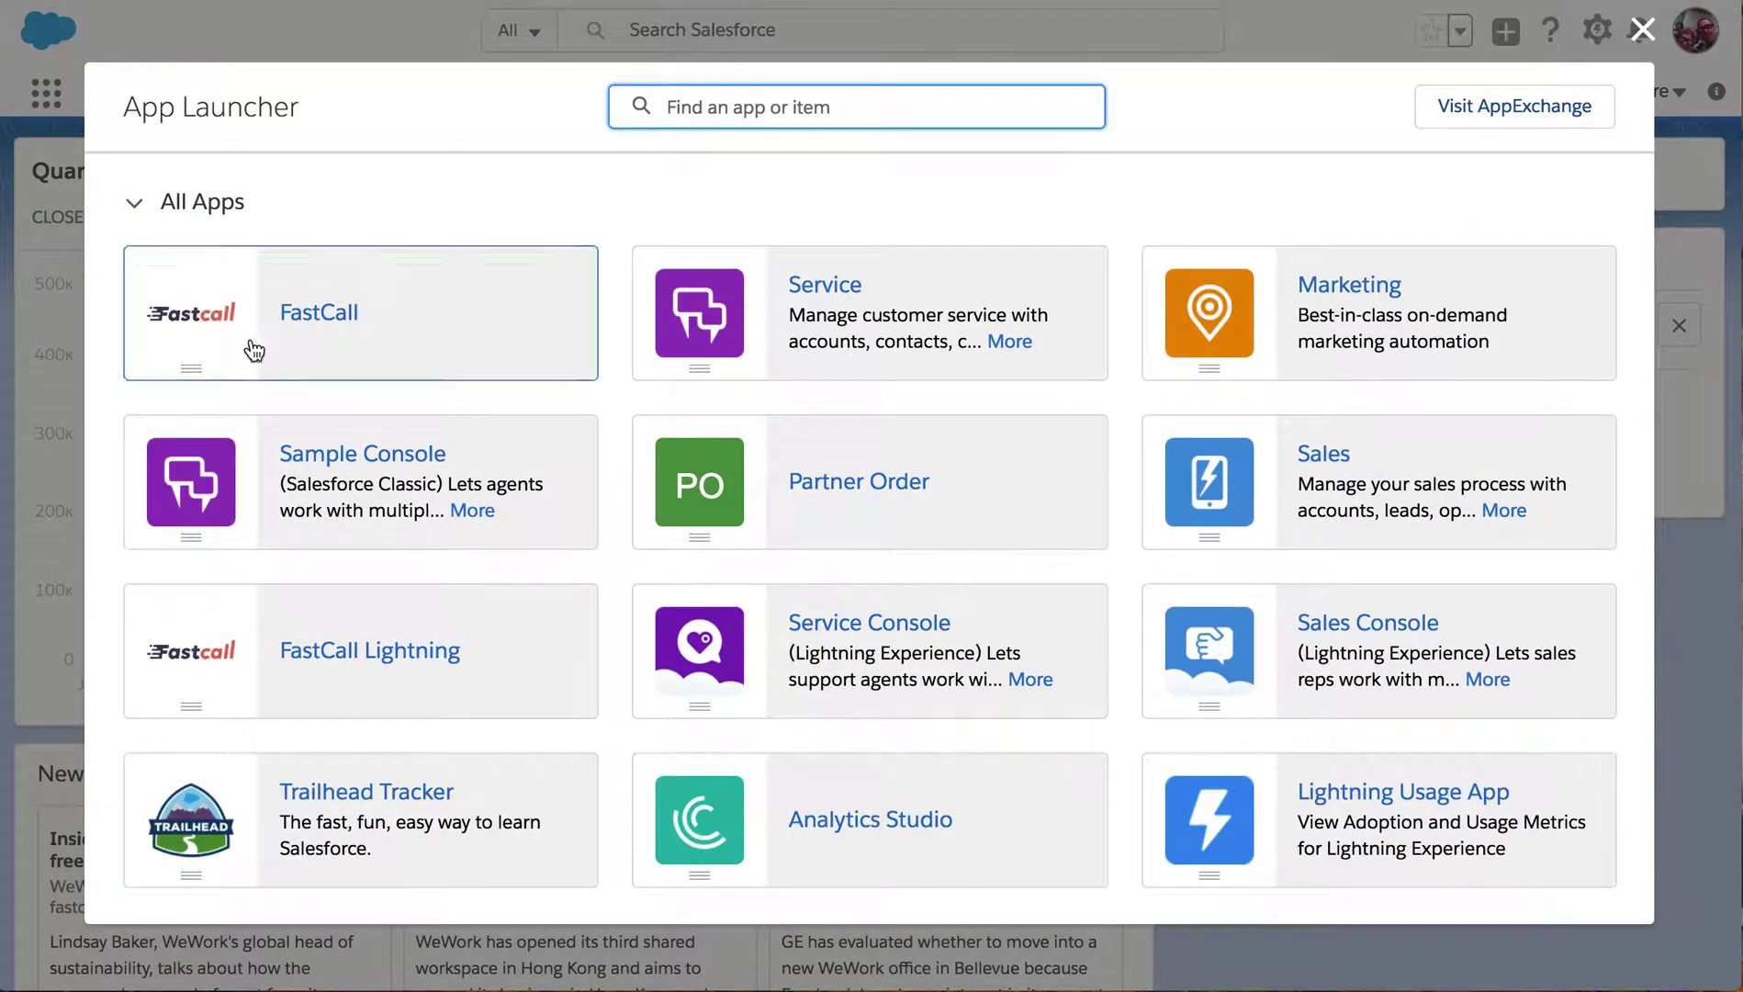
{"action": "left_click", "coordinate": [1219, 479]}
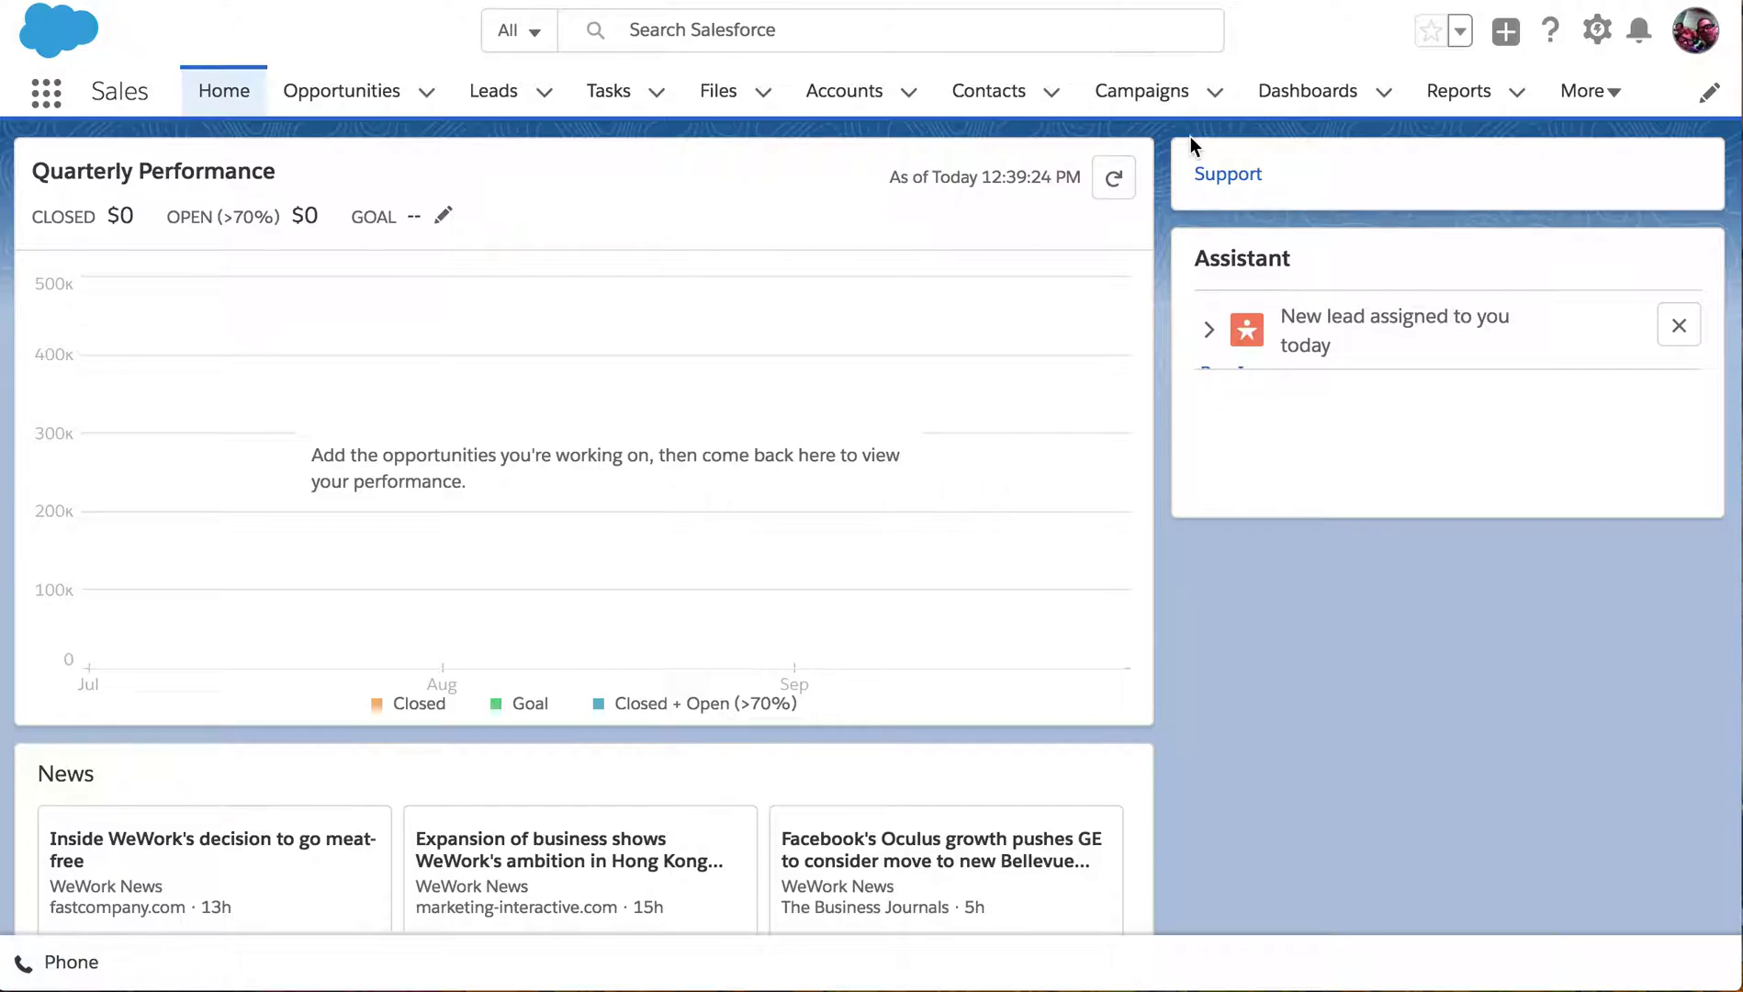
Go to Setup and reach App Manager through a Quick Find search for 'app'
{"action": "left_click", "coordinate": [1598, 33]}
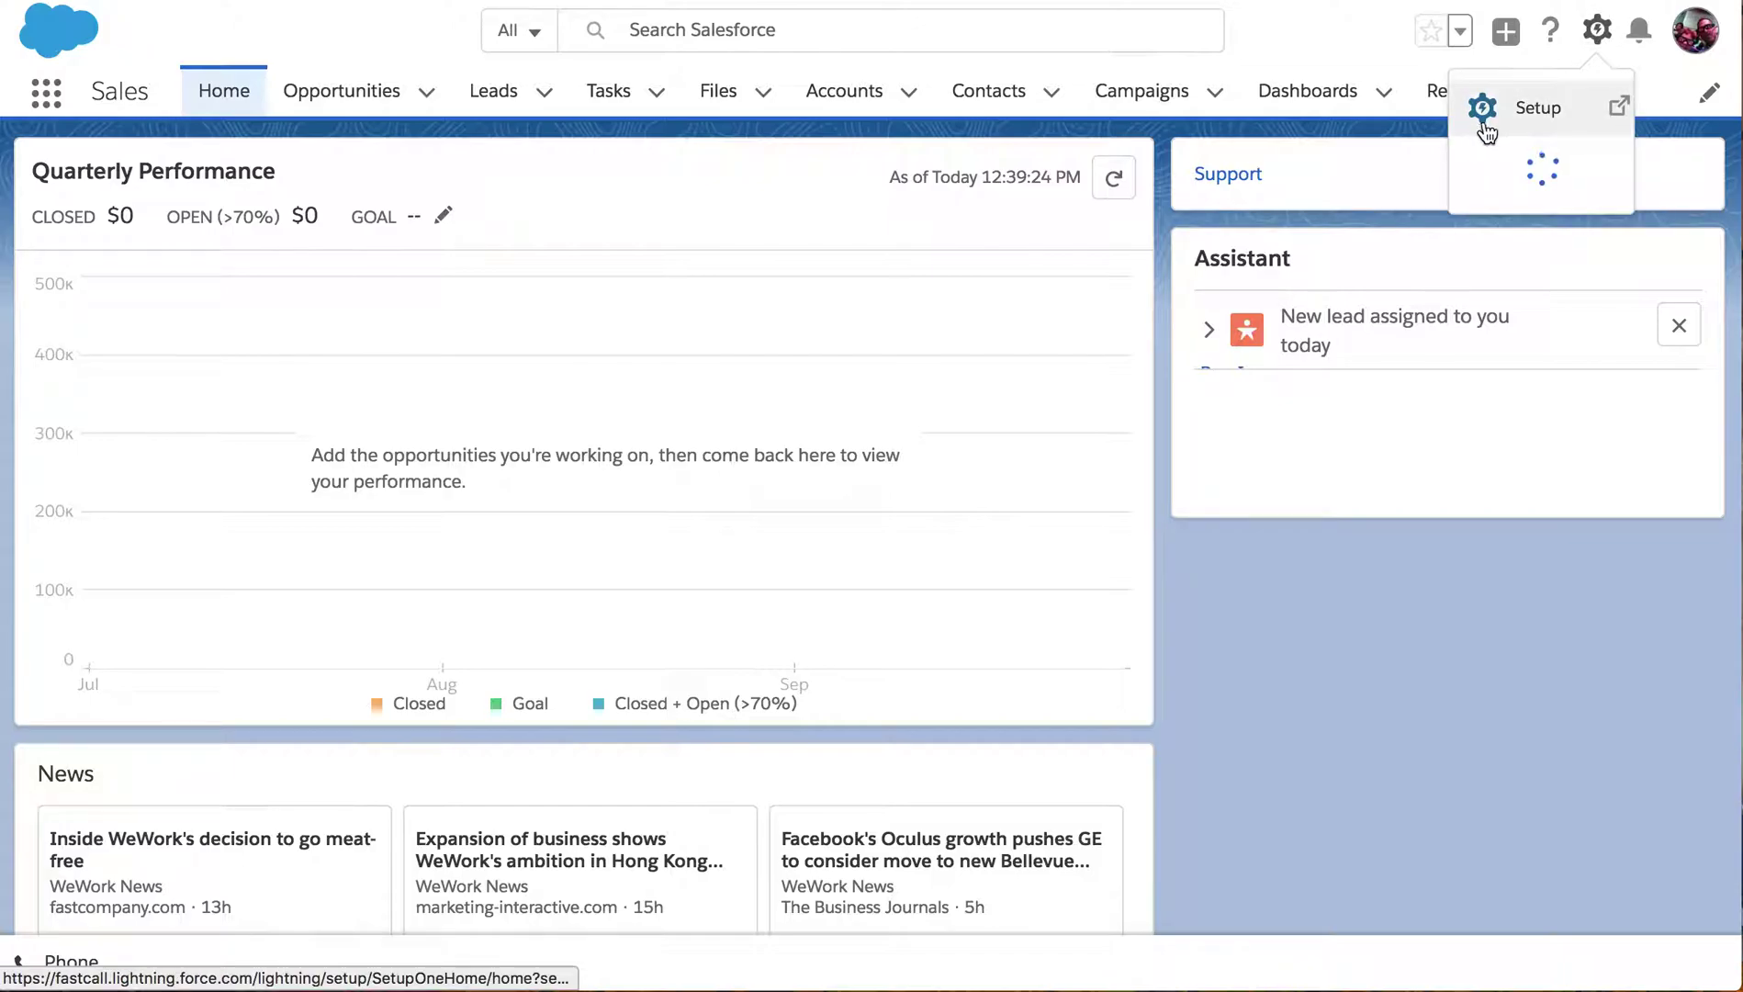
{"action": "left_click", "coordinate": [1514, 103]}
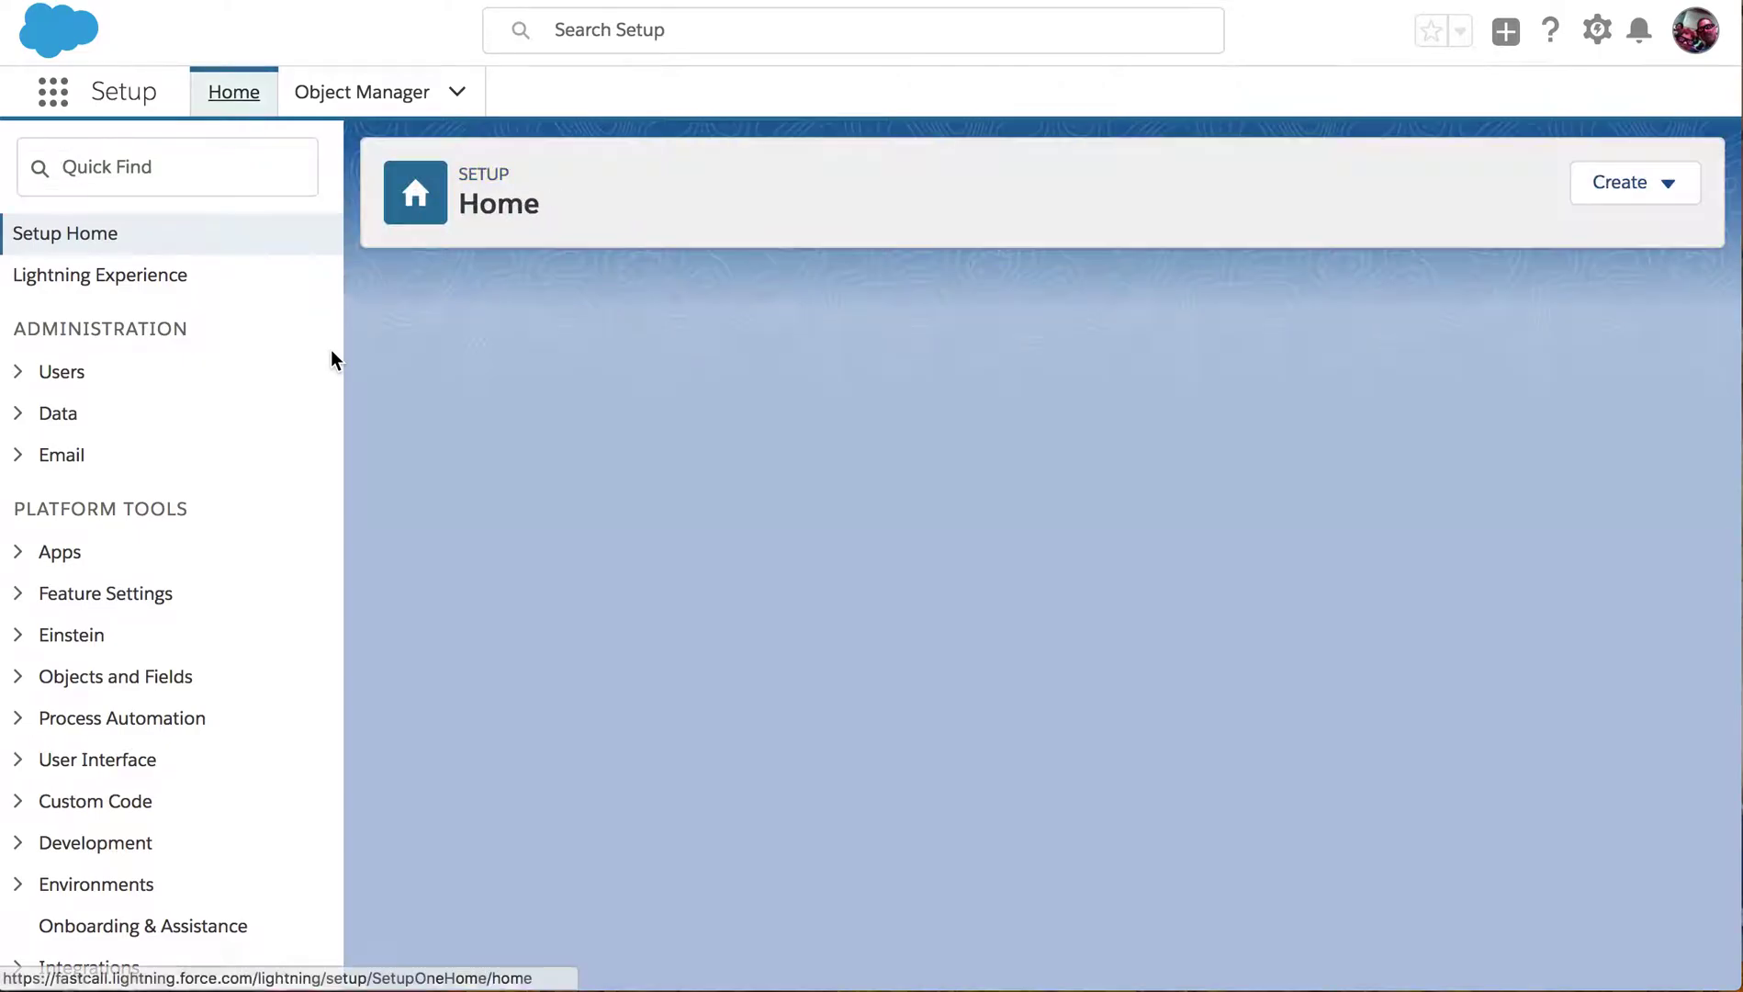
{"action": "left_click", "coordinate": [103, 168]}
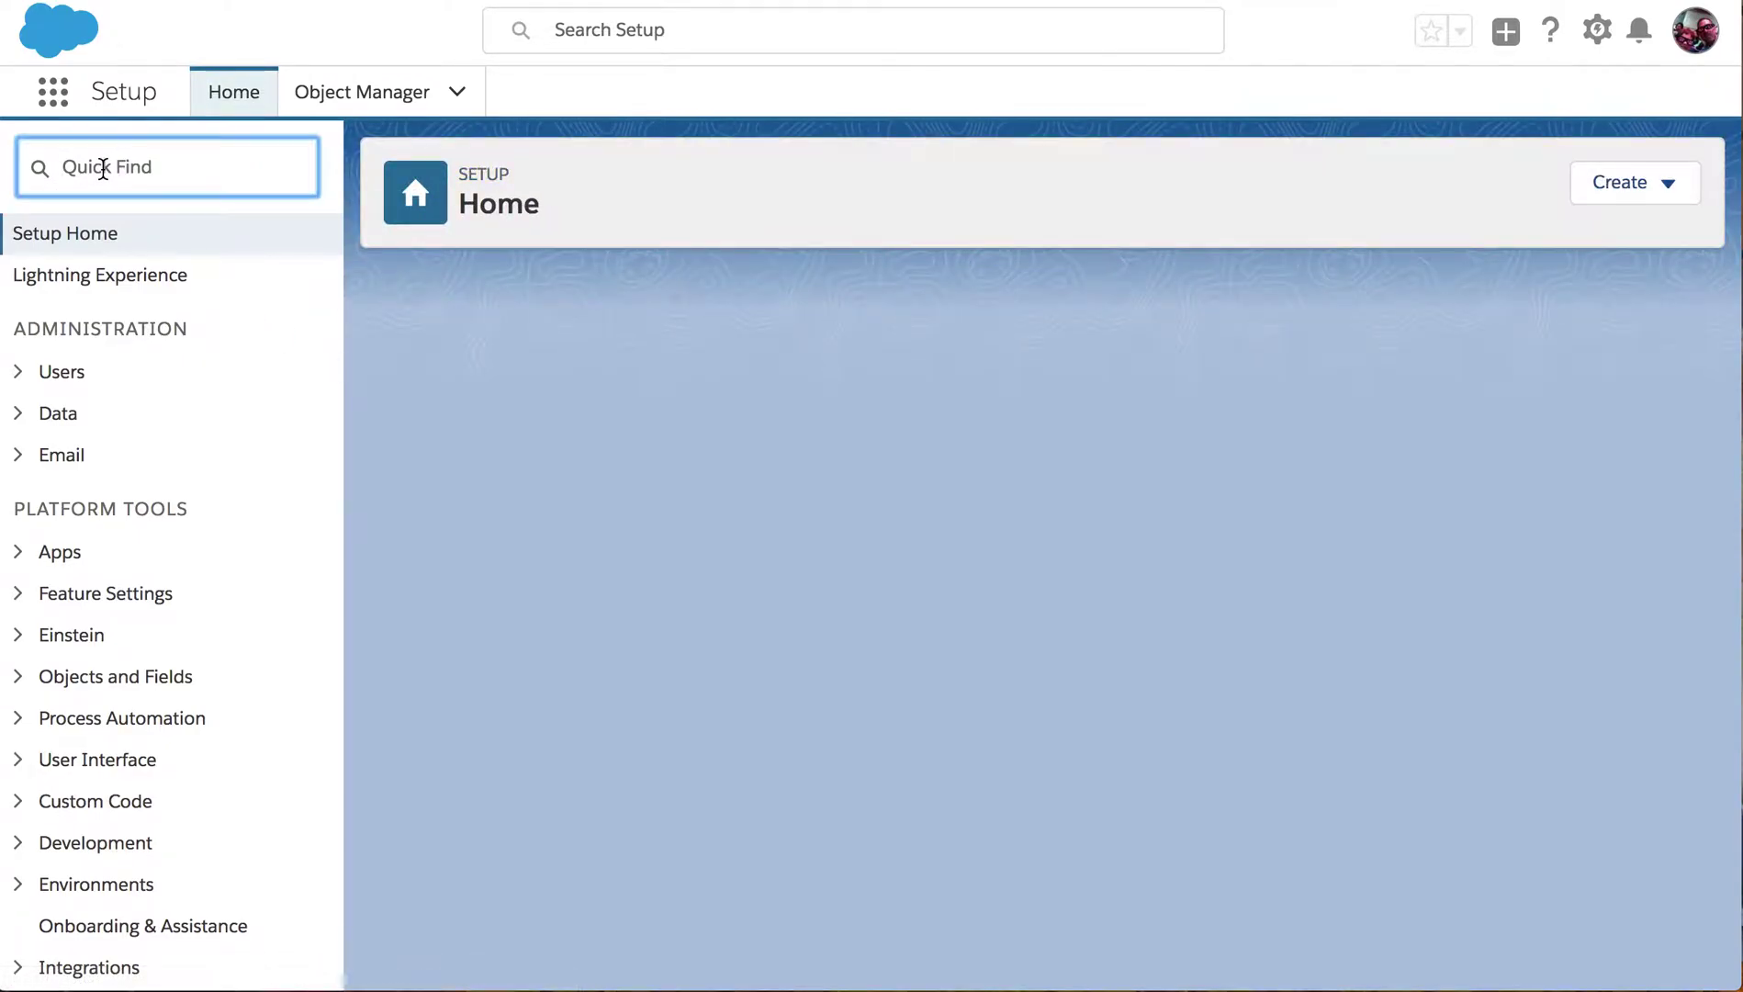
{"action": "type", "text": "a"}
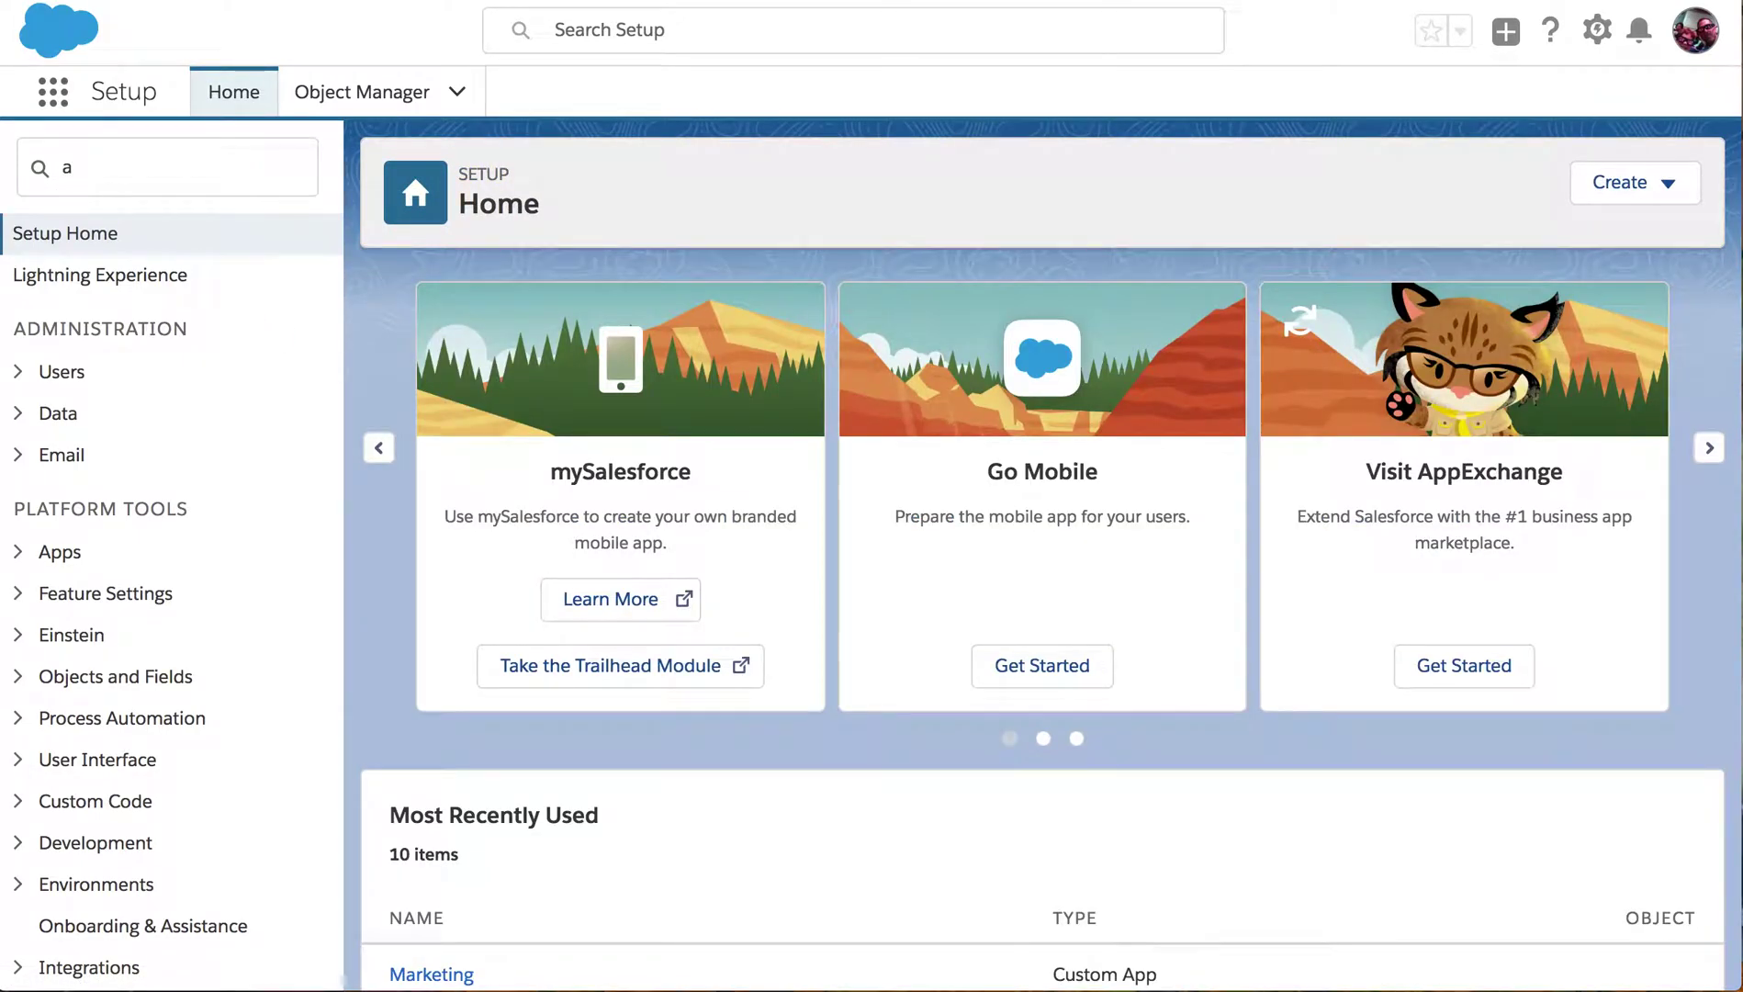
{"action": "left_click", "coordinate": [130, 168]}
{"action": "type", "text": "pp"}
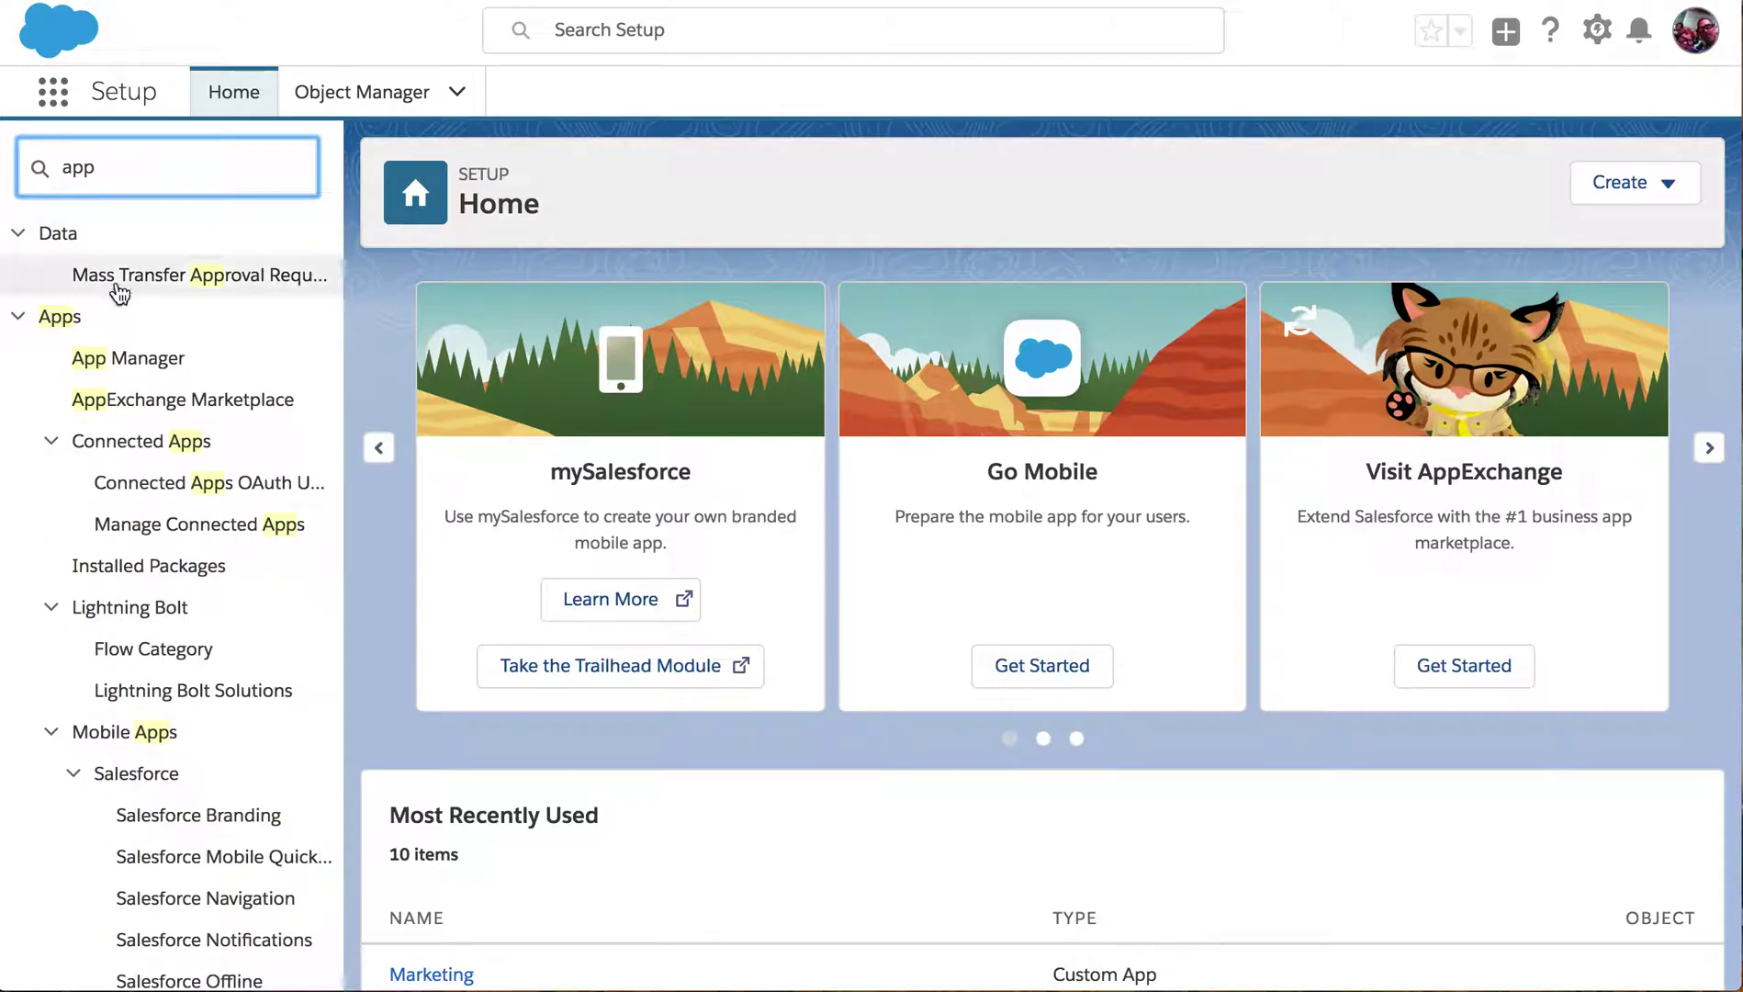
{"action": "left_click", "coordinate": [125, 360]}
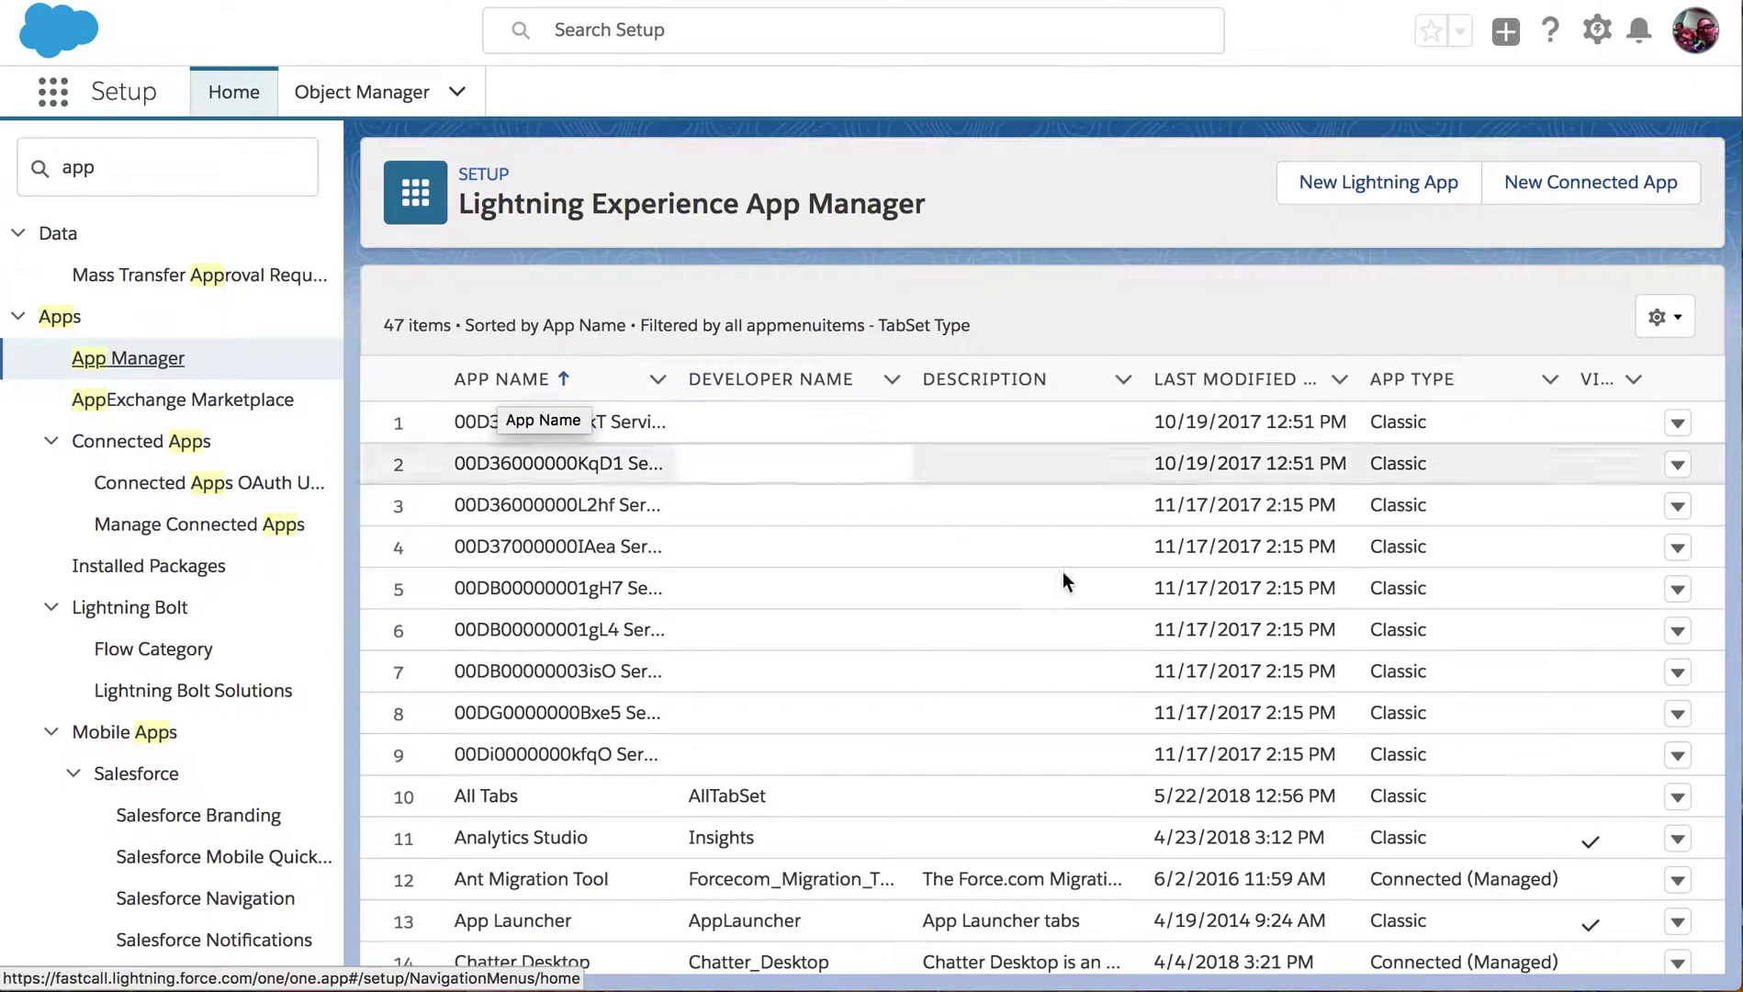
Sort the App Manager list by App Type, reversed so Lightning apps come first
{"action": "scroll", "coordinate": [1113, 662], "scroll_direction": "down", "scroll_amount": 2}
{"action": "scroll", "coordinate": [1114, 662], "scroll_direction": "down", "scroll_amount": 3}
{"action": "scroll", "coordinate": [1114, 662], "scroll_direction": "down", "scroll_amount": 5}
{"action": "scroll", "coordinate": [1114, 662], "scroll_direction": "down", "scroll_amount": 4}
{"action": "scroll", "coordinate": [1010, 790], "scroll_direction": "down", "scroll_amount": 2}
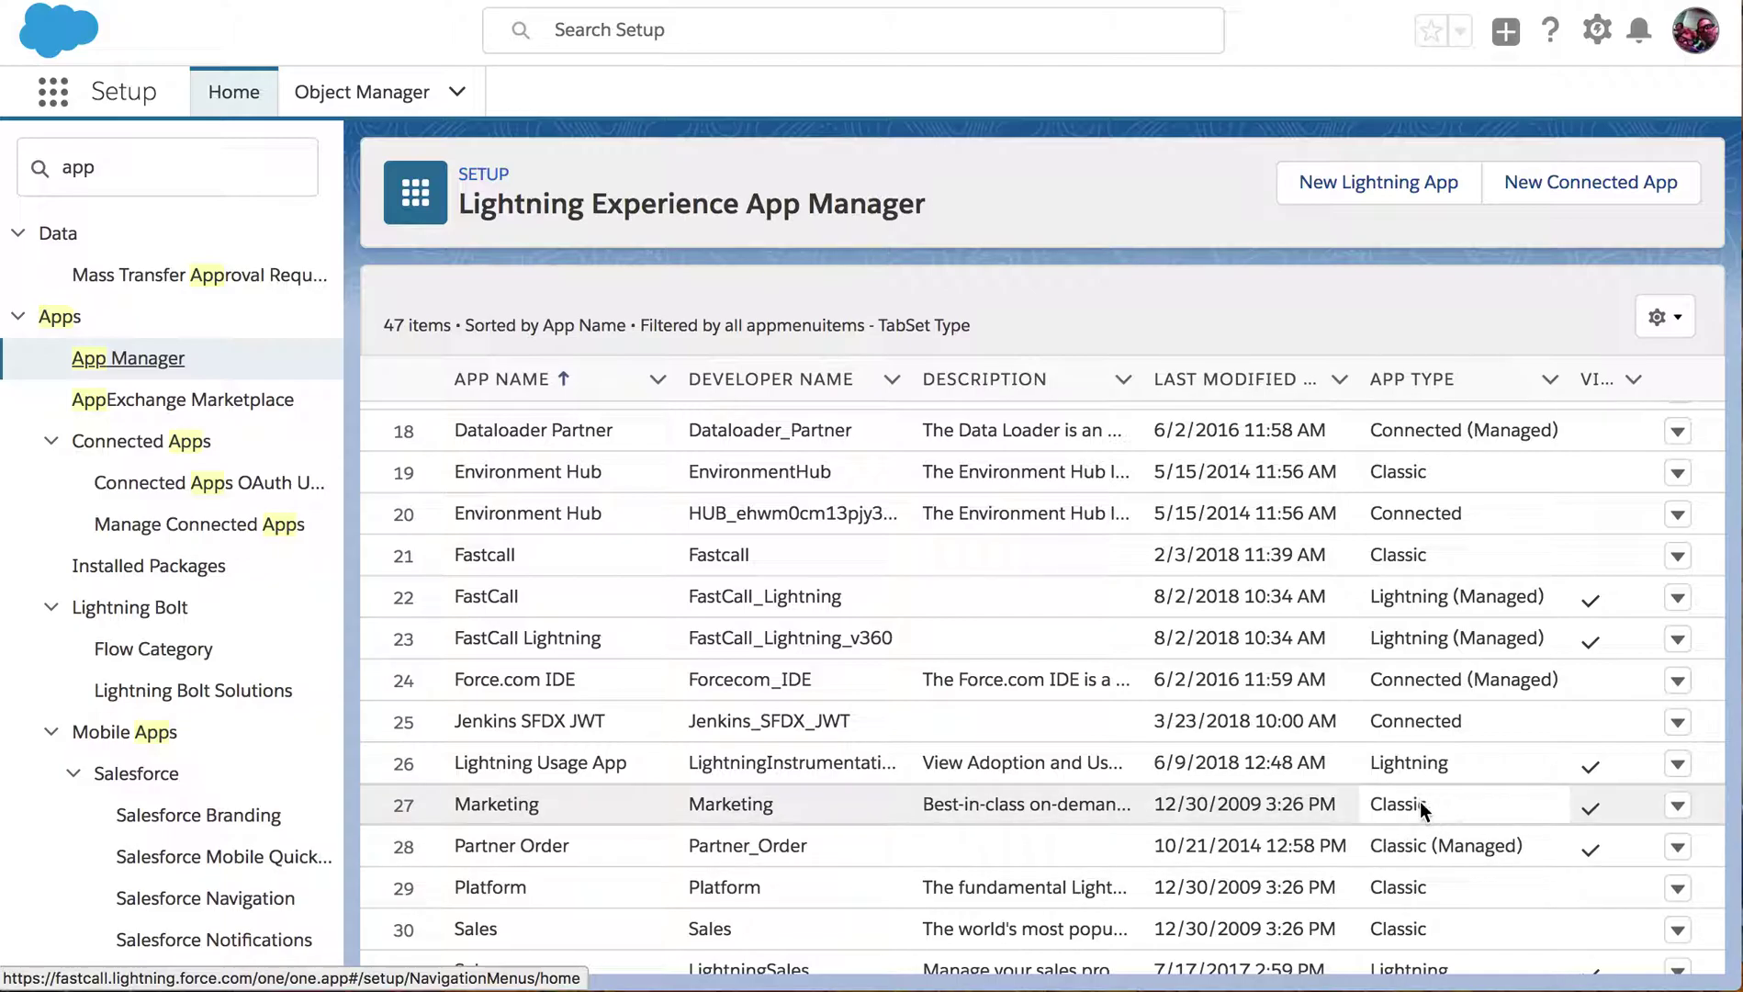
{"action": "scroll", "coordinate": [1379, 795], "scroll_direction": "down", "scroll_amount": 2}
{"action": "scroll", "coordinate": [1379, 795], "scroll_direction": "down", "scroll_amount": 2}
{"action": "scroll", "coordinate": [1380, 795], "scroll_direction": "down", "scroll_amount": 6}
{"action": "scroll", "coordinate": [1379, 795], "scroll_direction": "down", "scroll_amount": 4}
{"action": "scroll", "coordinate": [1379, 795], "scroll_direction": "down", "scroll_amount": 2}
{"action": "scroll", "coordinate": [1379, 795], "scroll_direction": "up", "scroll_amount": 8}
{"action": "scroll", "coordinate": [1379, 795], "scroll_direction": "up", "scroll_amount": 11}
{"action": "scroll", "coordinate": [1379, 795], "scroll_direction": "up", "scroll_amount": 12}
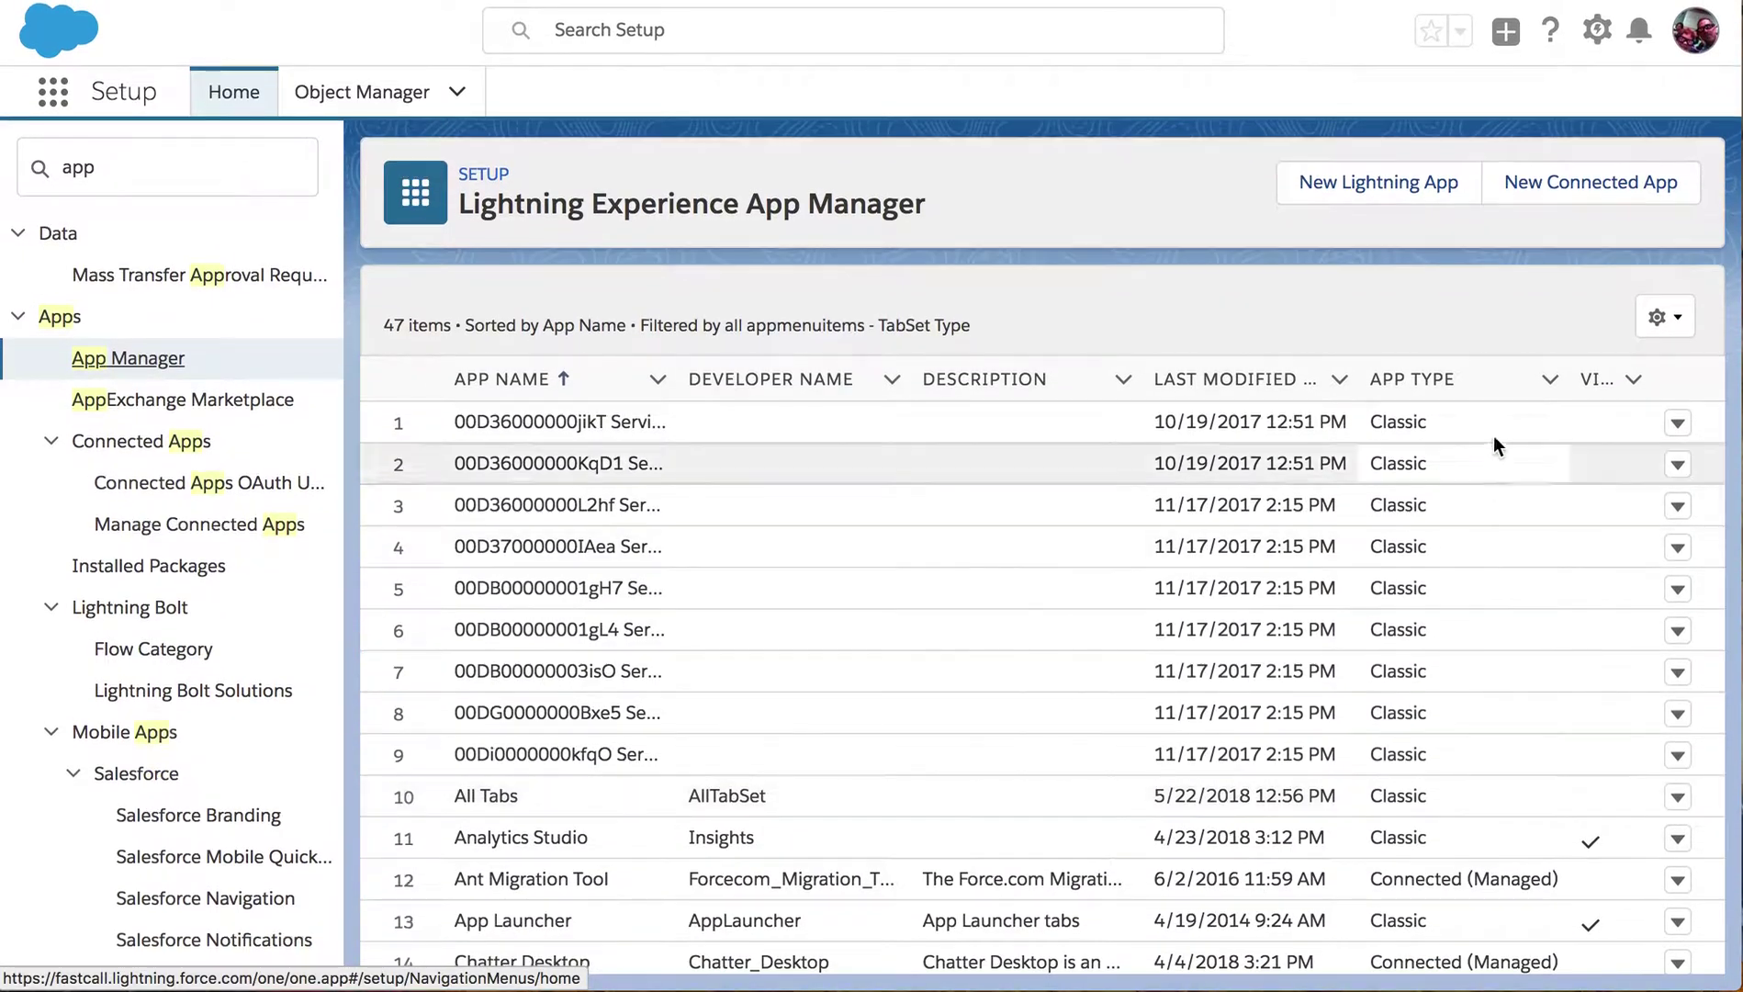
{"action": "left_click", "coordinate": [1550, 380]}
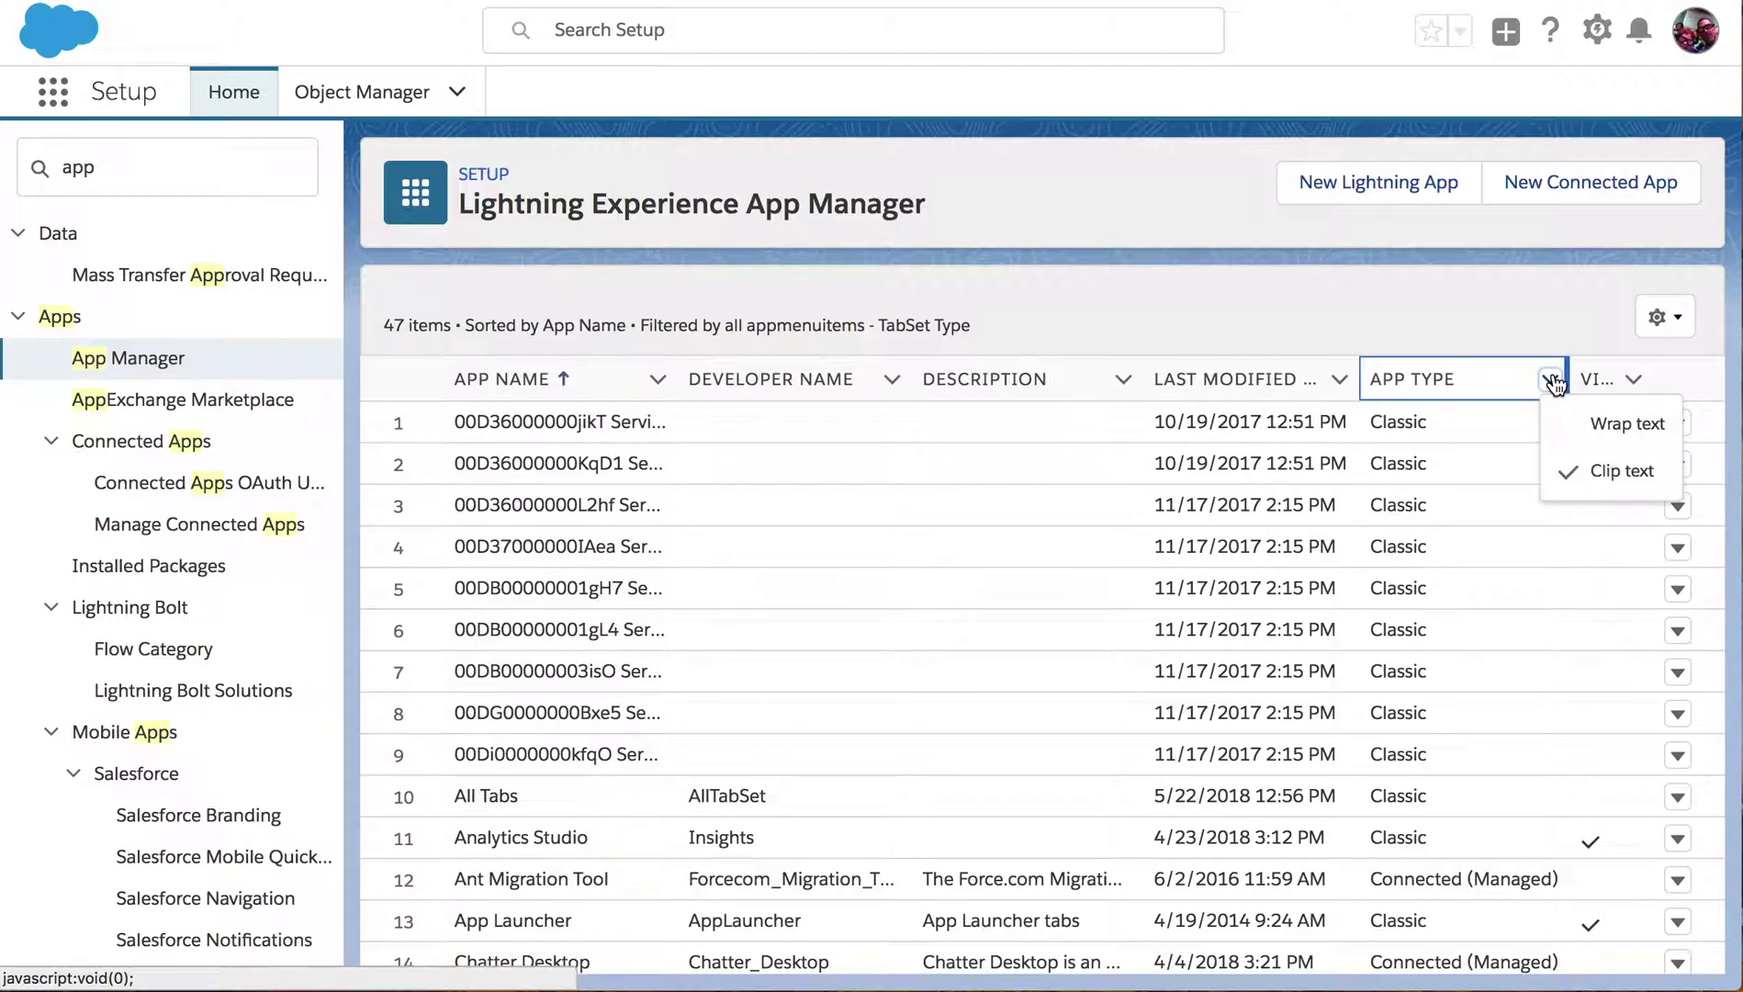
{"action": "left_click", "coordinate": [1428, 371]}
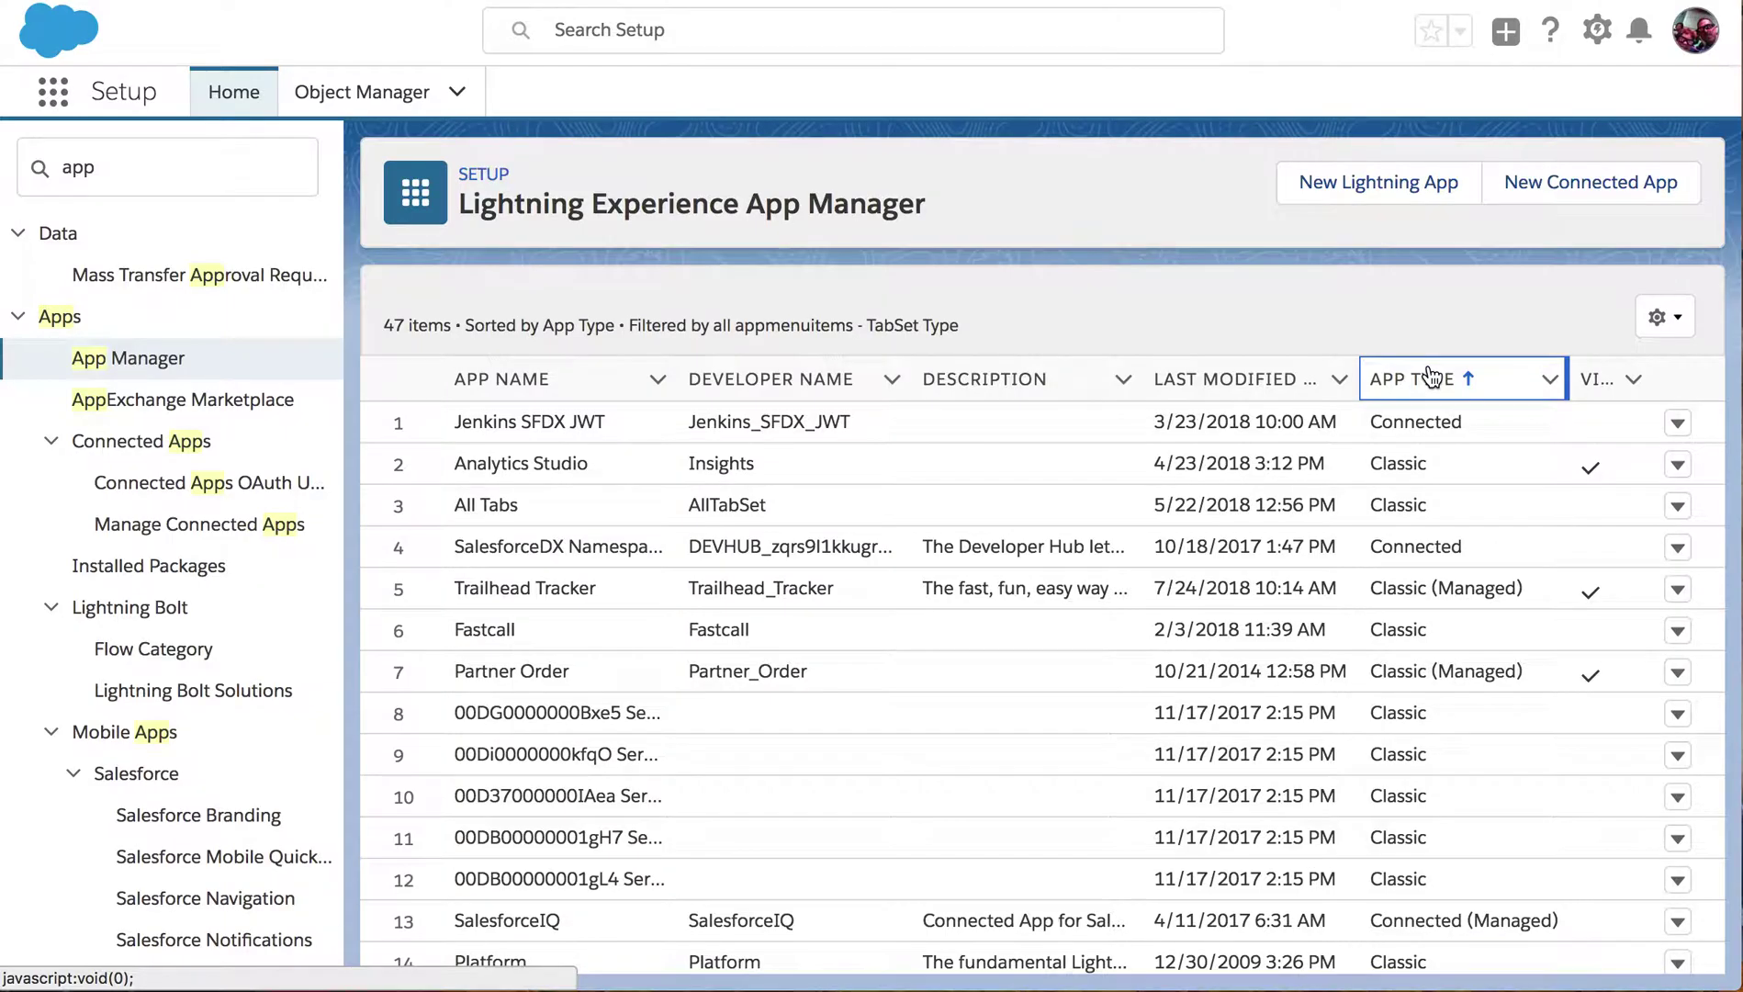
{"action": "left_click", "coordinate": [1429, 375]}
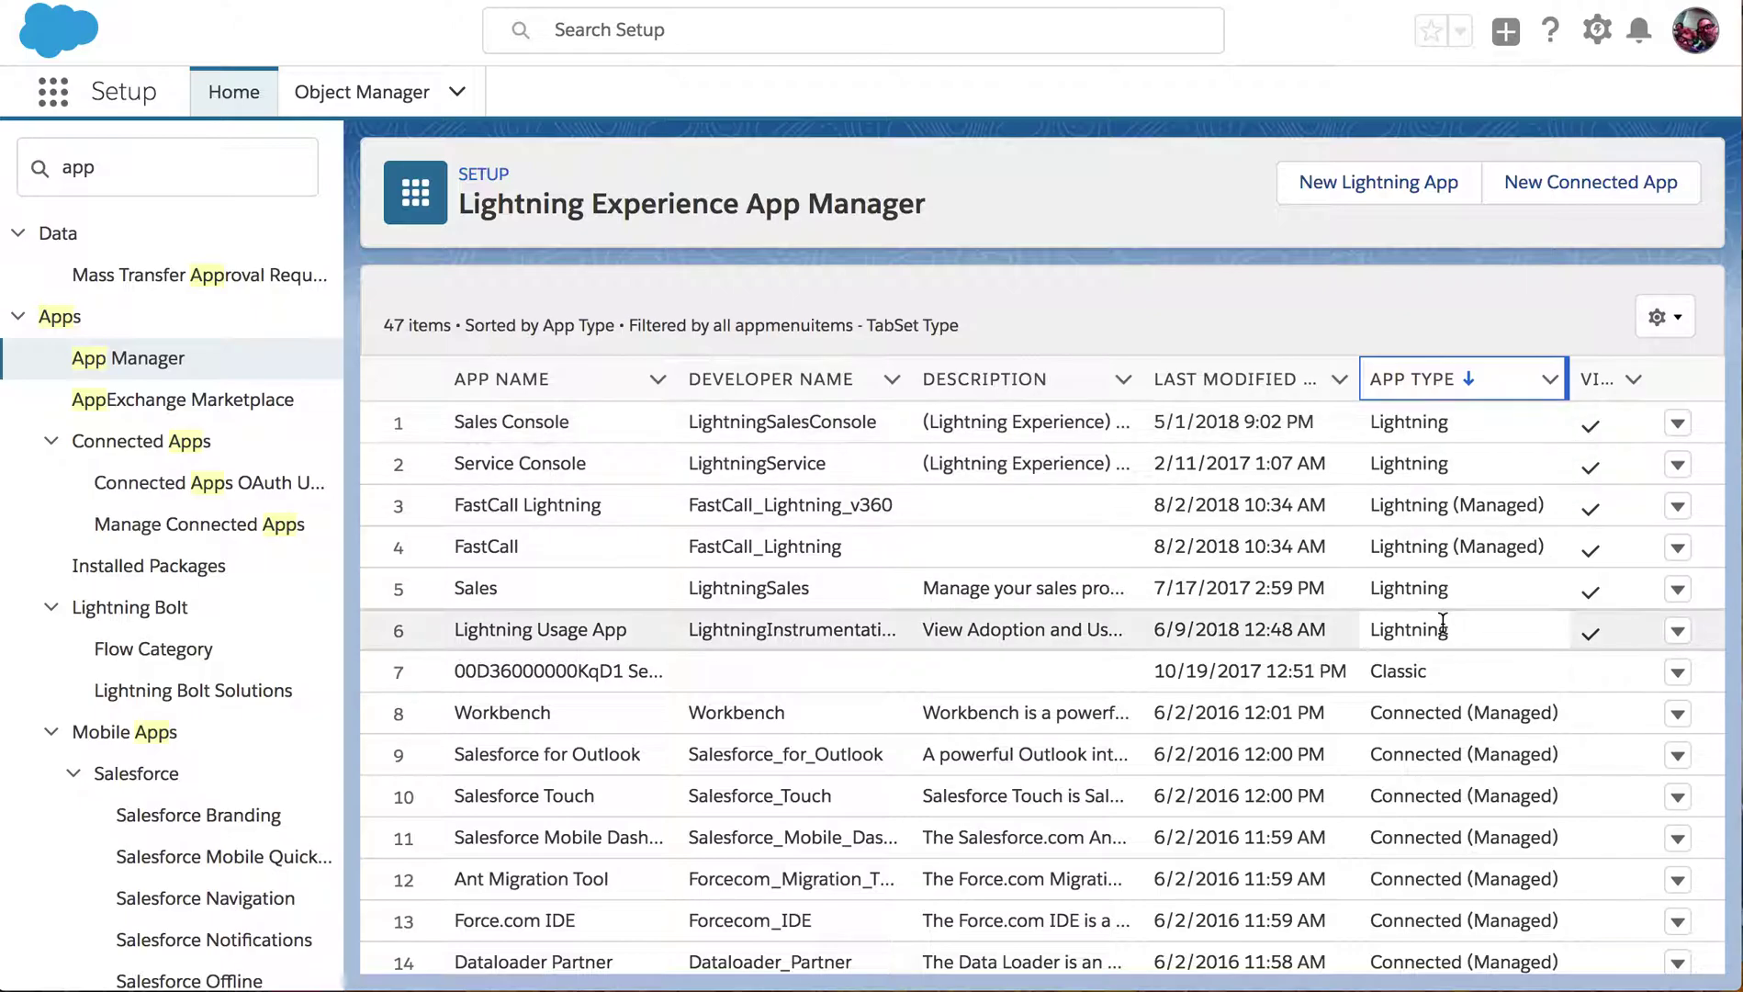
Open the FastCall row's actions menu to reveal its Edit option
{"action": "scroll", "coordinate": [920, 795], "scroll_direction": "down", "scroll_amount": 1}
{"action": "scroll", "coordinate": [920, 795], "scroll_direction": "down", "scroll_amount": 5}
{"action": "scroll", "coordinate": [921, 796], "scroll_direction": "down", "scroll_amount": 5}
{"action": "scroll", "coordinate": [920, 795], "scroll_direction": "up", "scroll_amount": 10}
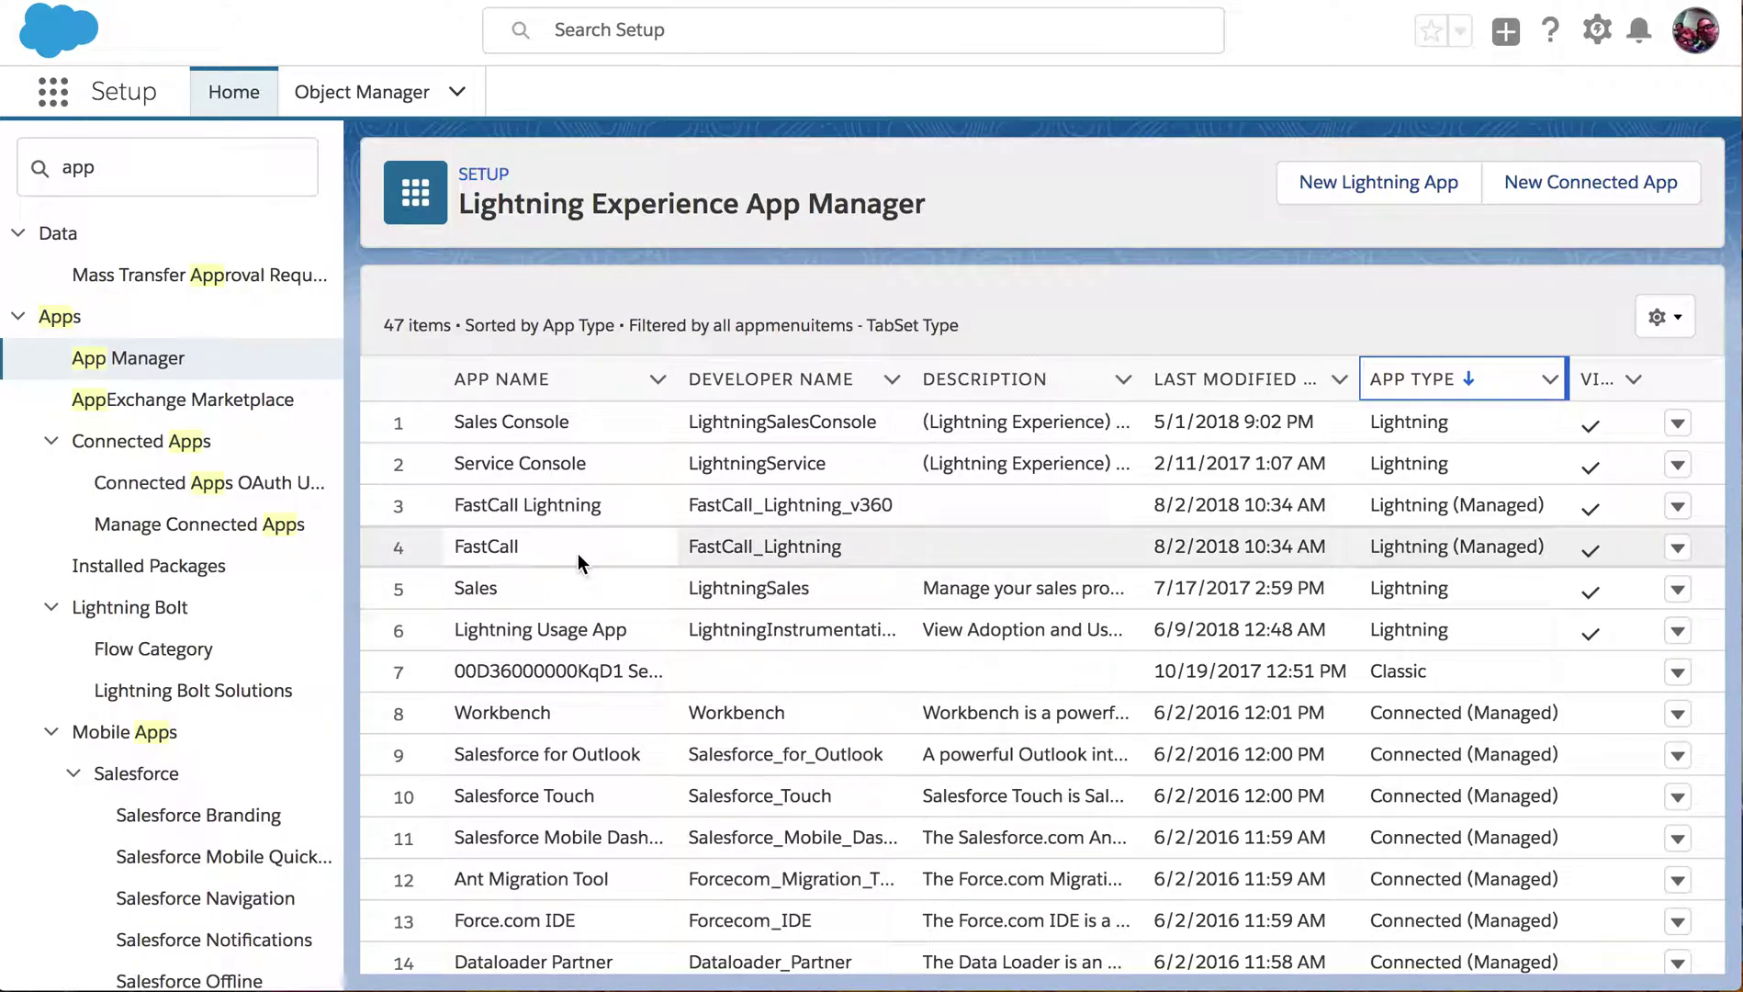
{"action": "left_click", "coordinate": [1679, 549]}
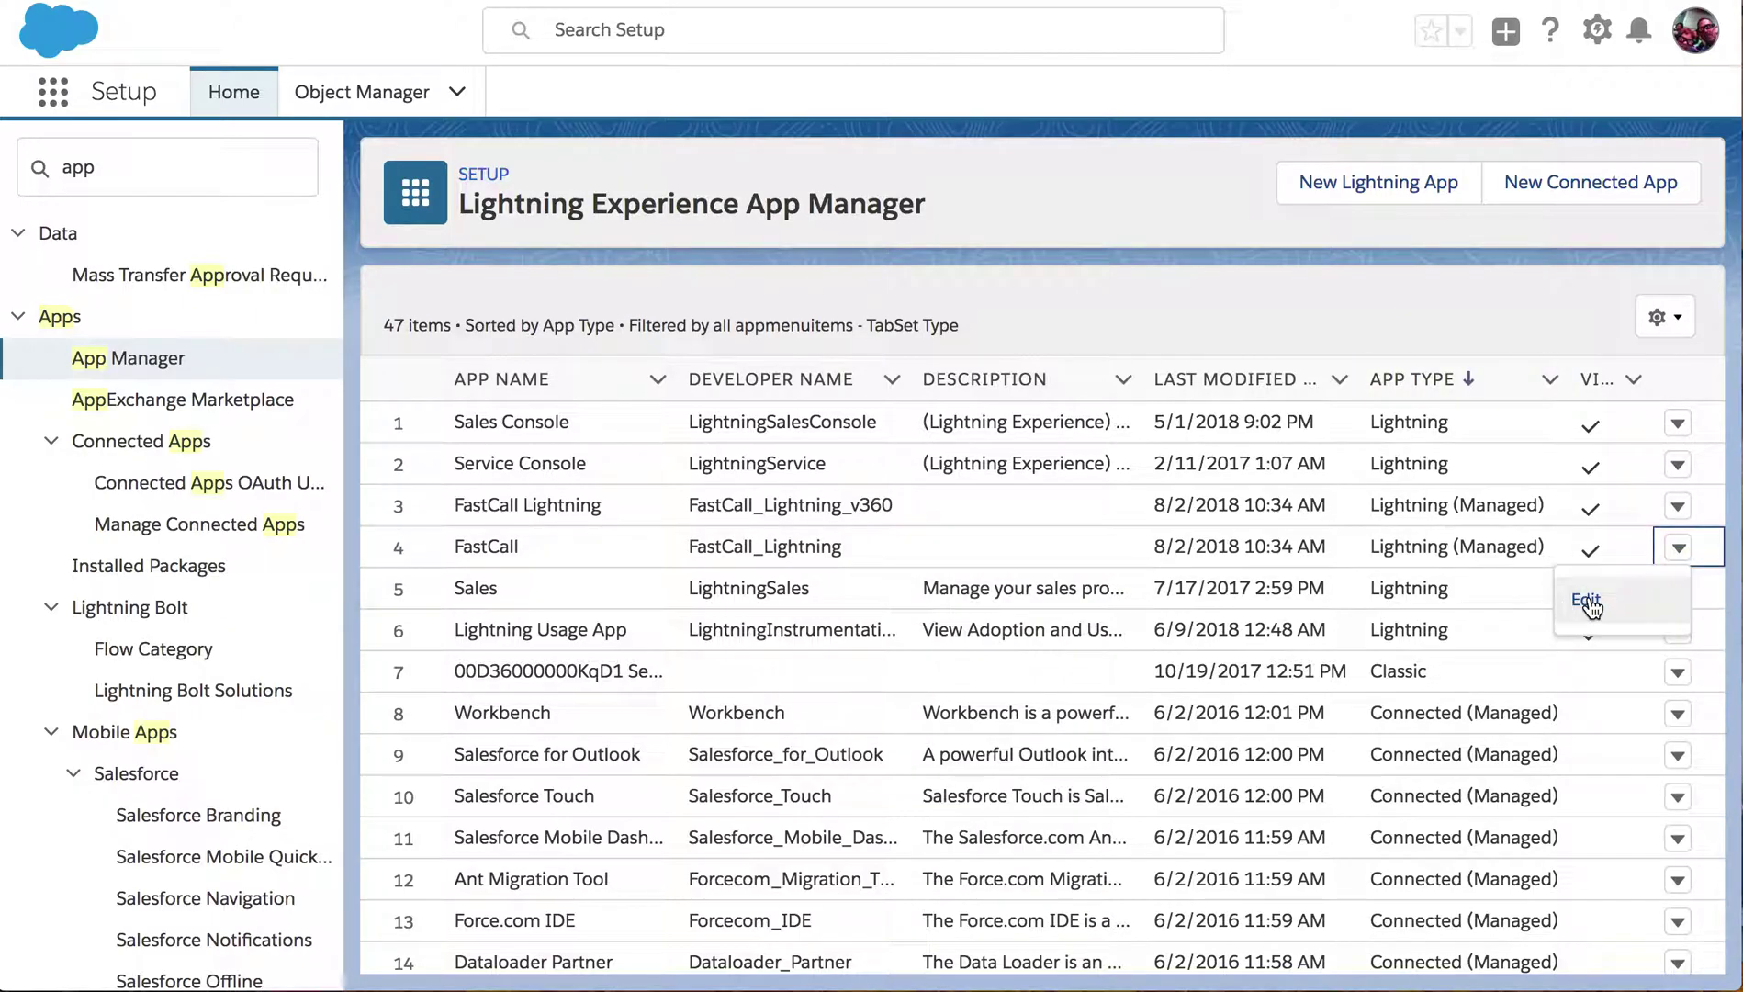
Inspect FastCall's App Options and Utility Bar, close it unchanged, then show Sales Console's actions
{"action": "left_click", "coordinate": [1589, 601]}
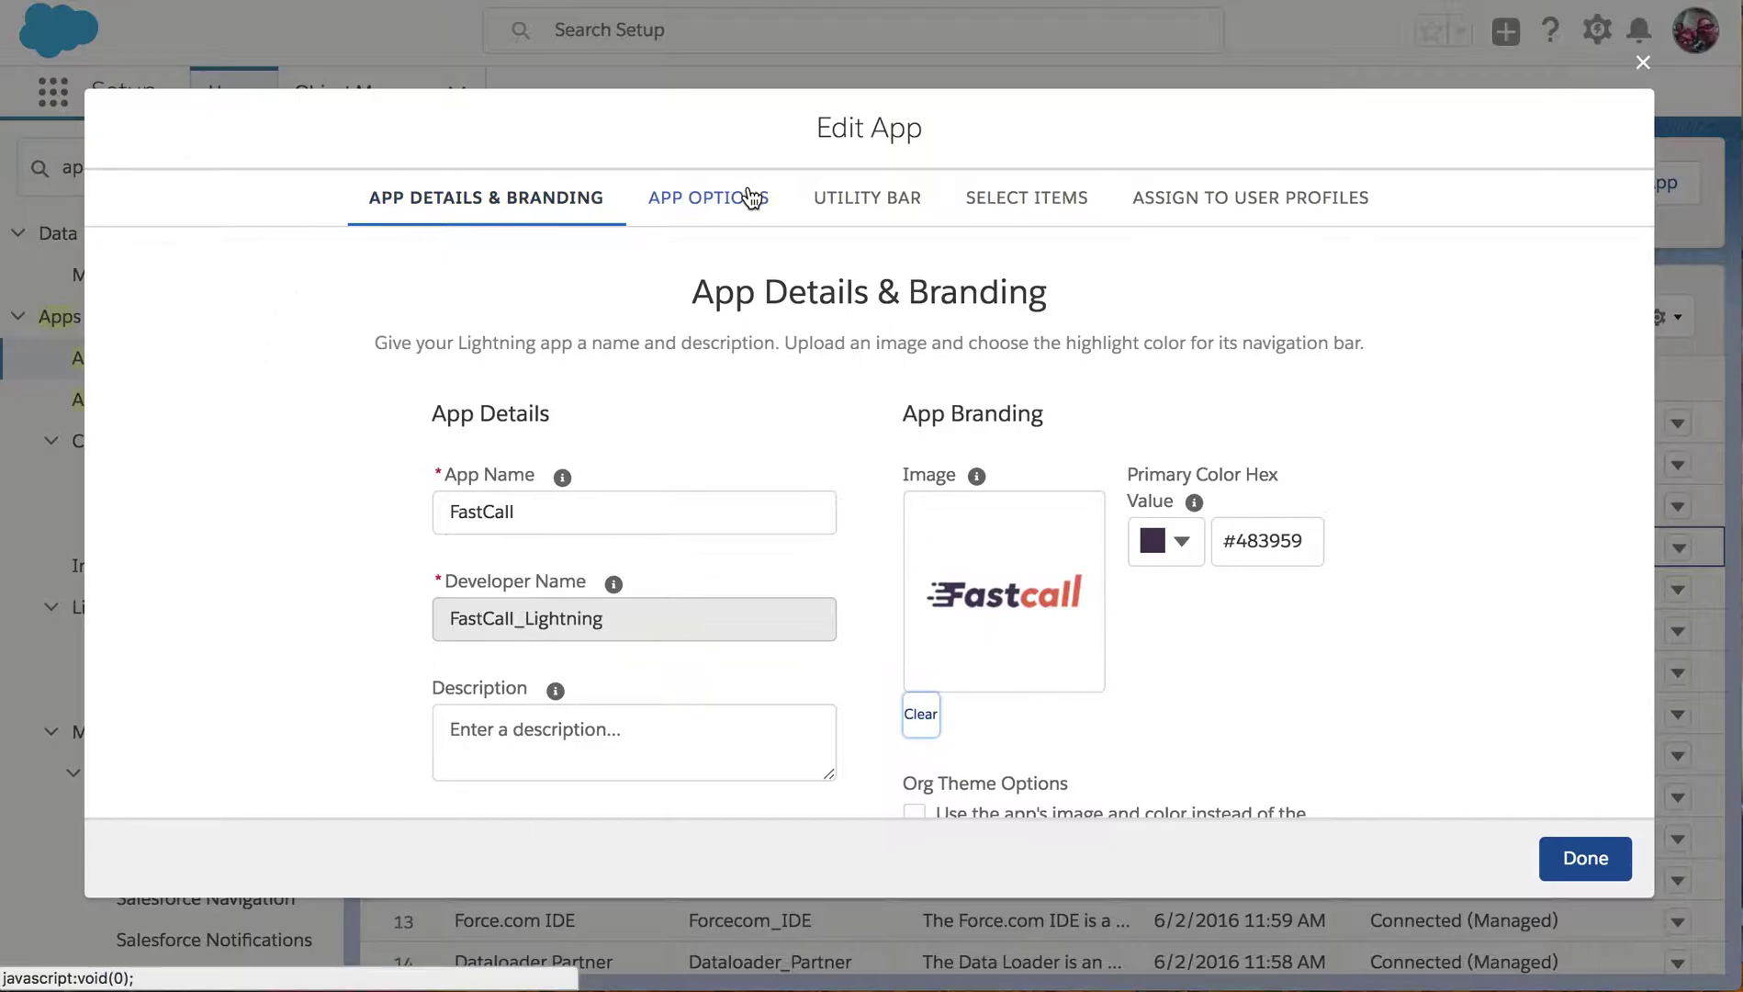
{"action": "left_click", "coordinate": [733, 214]}
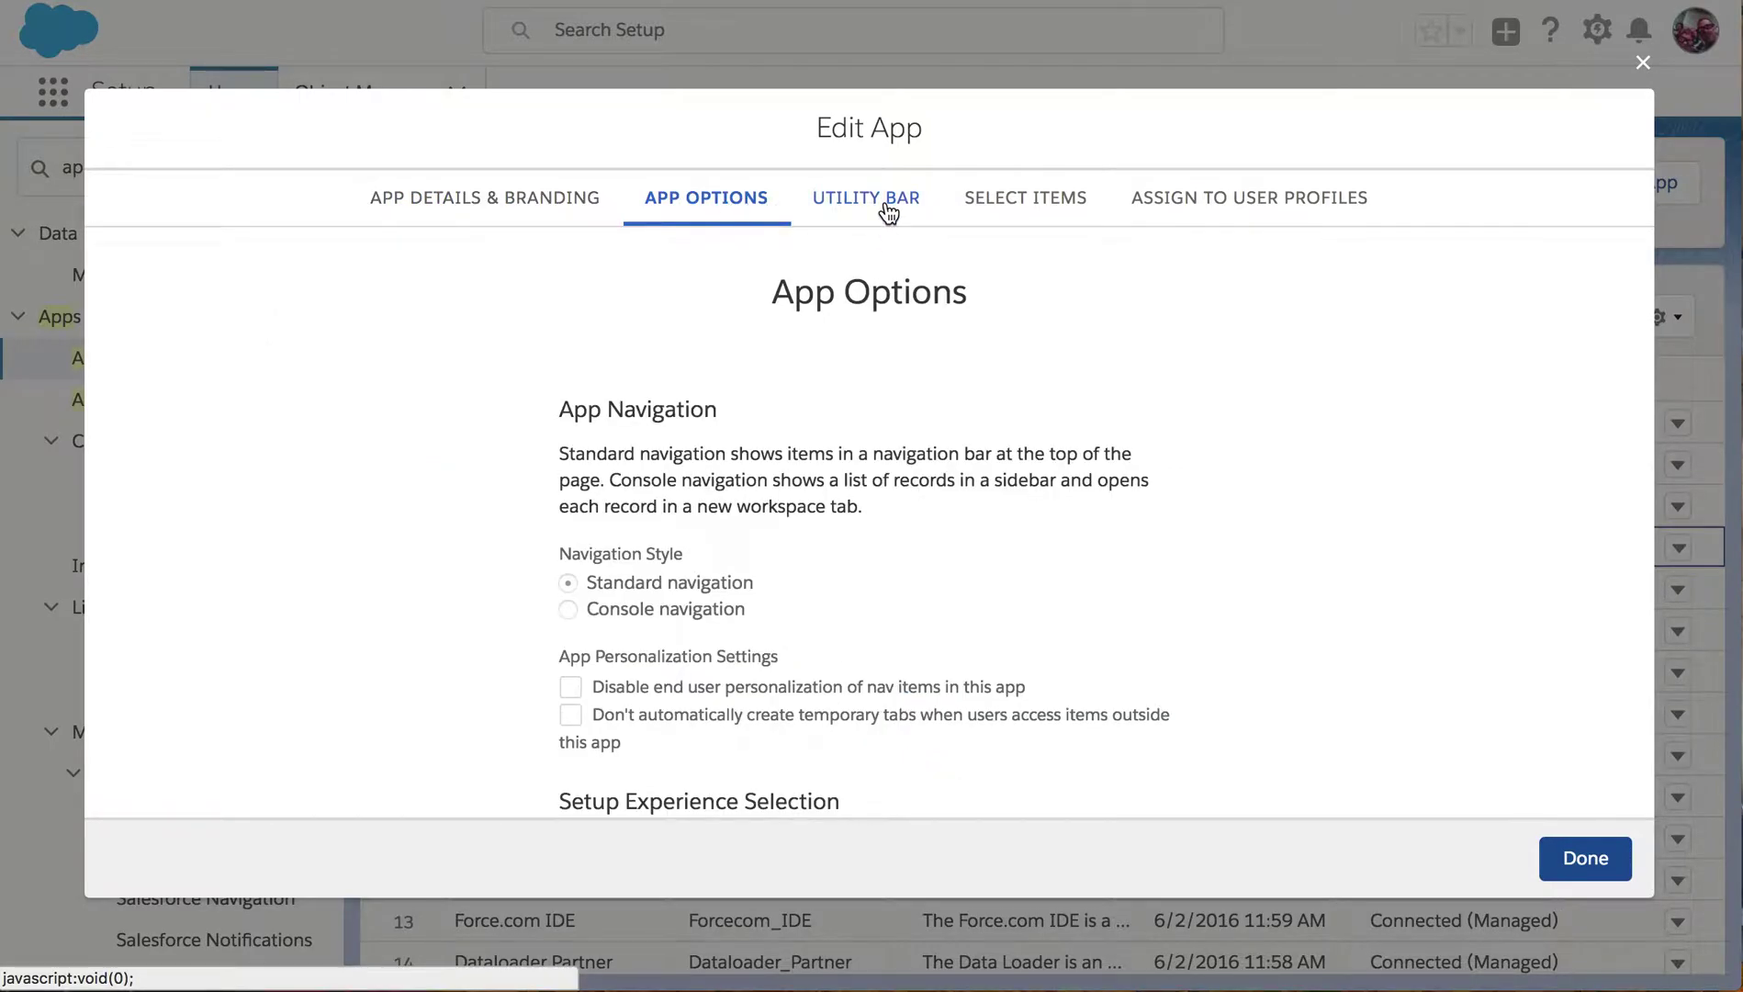
{"action": "left_click", "coordinate": [887, 209]}
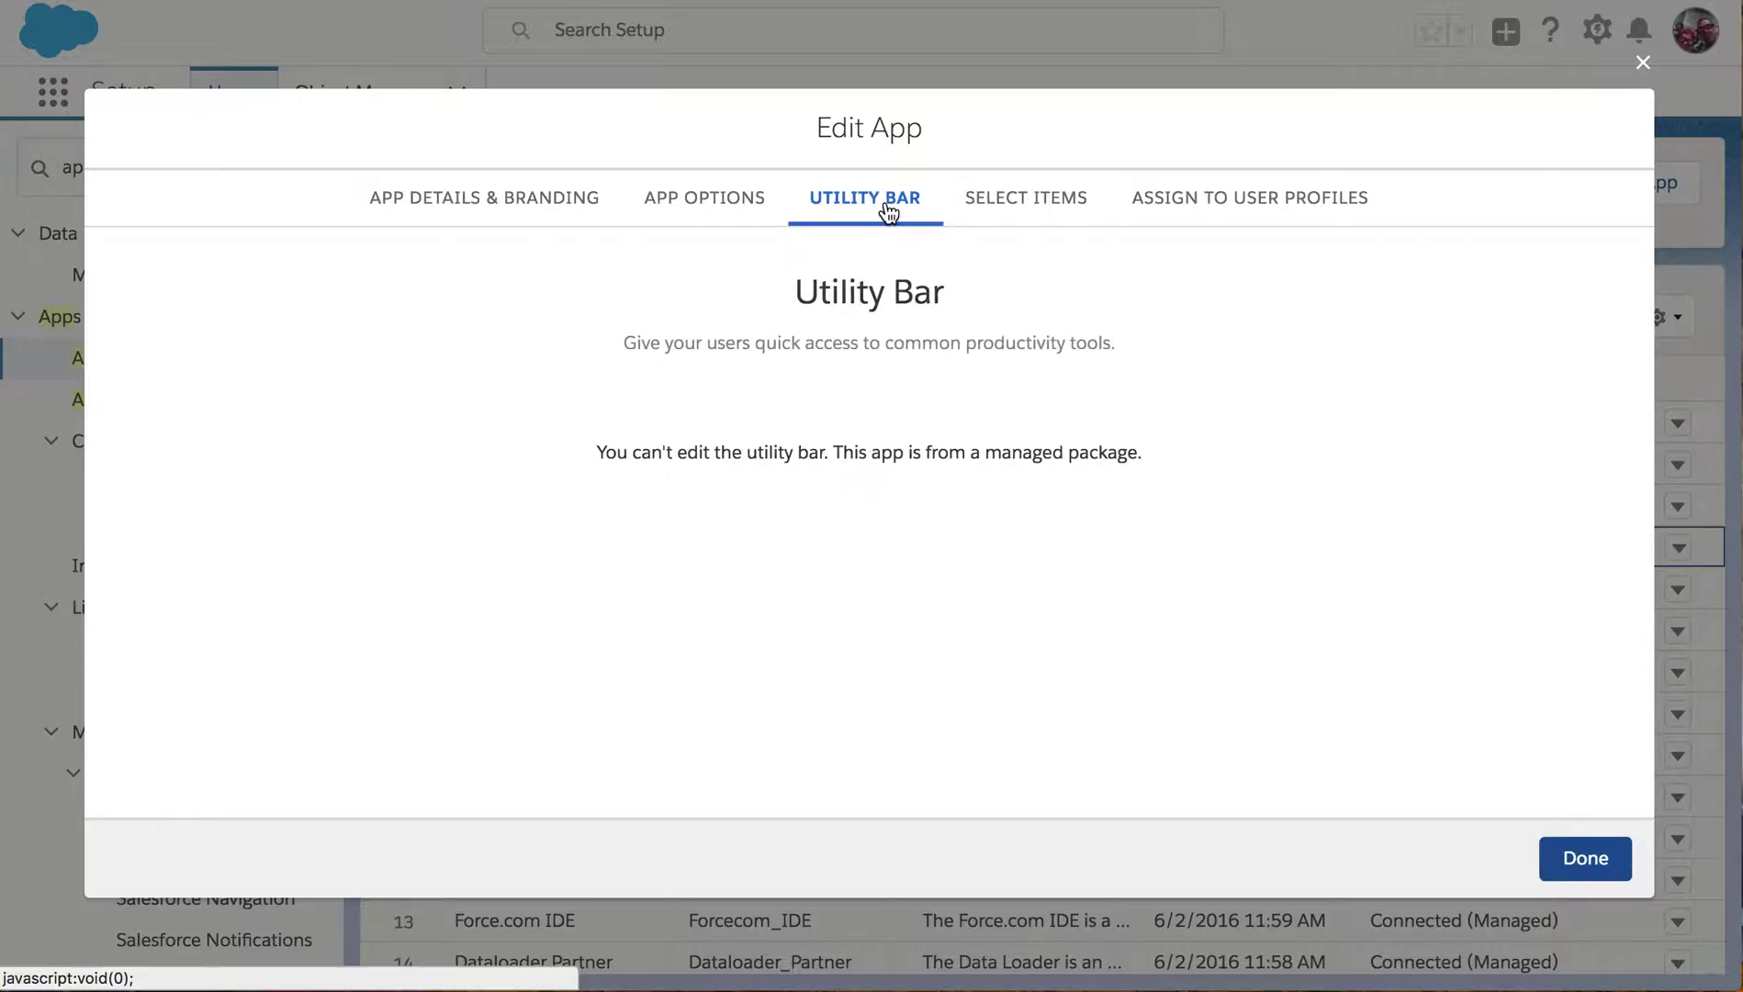
{"action": "left_click", "coordinate": [1588, 863]}
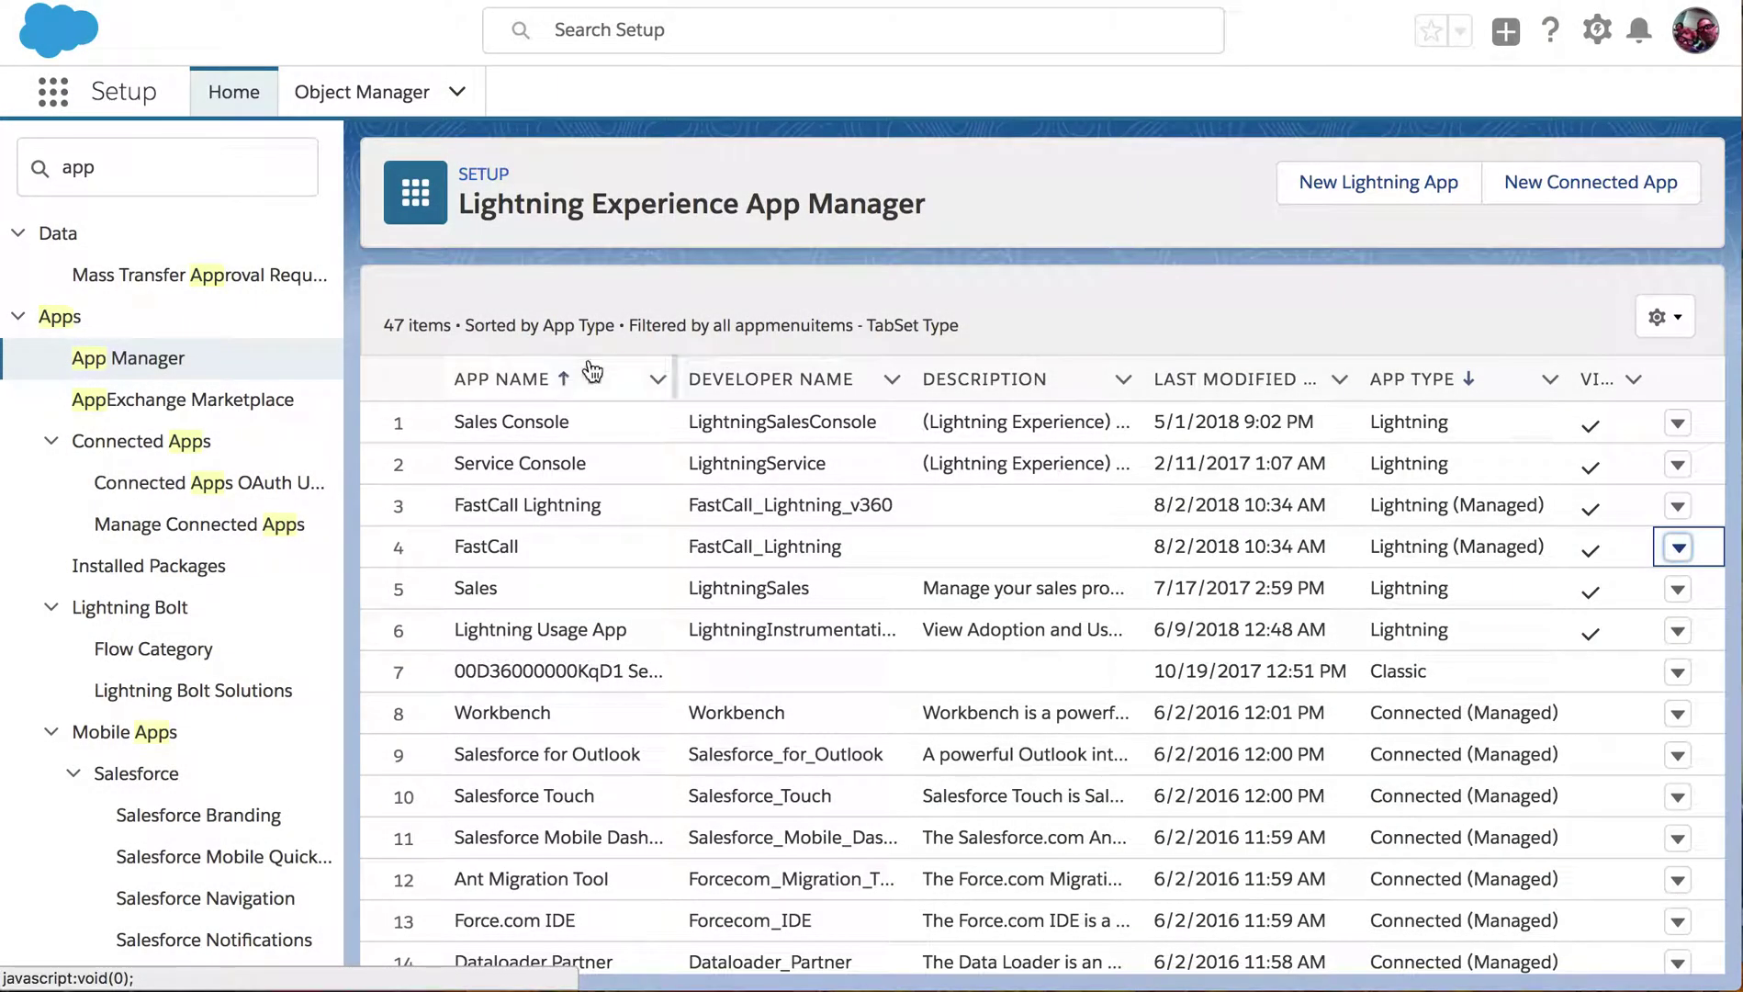
{"action": "left_click", "coordinate": [1677, 423]}
Edit Sales Console in App Builder and view its Phone, History and Notes utility items
{"action": "left_click", "coordinate": [1584, 475]}
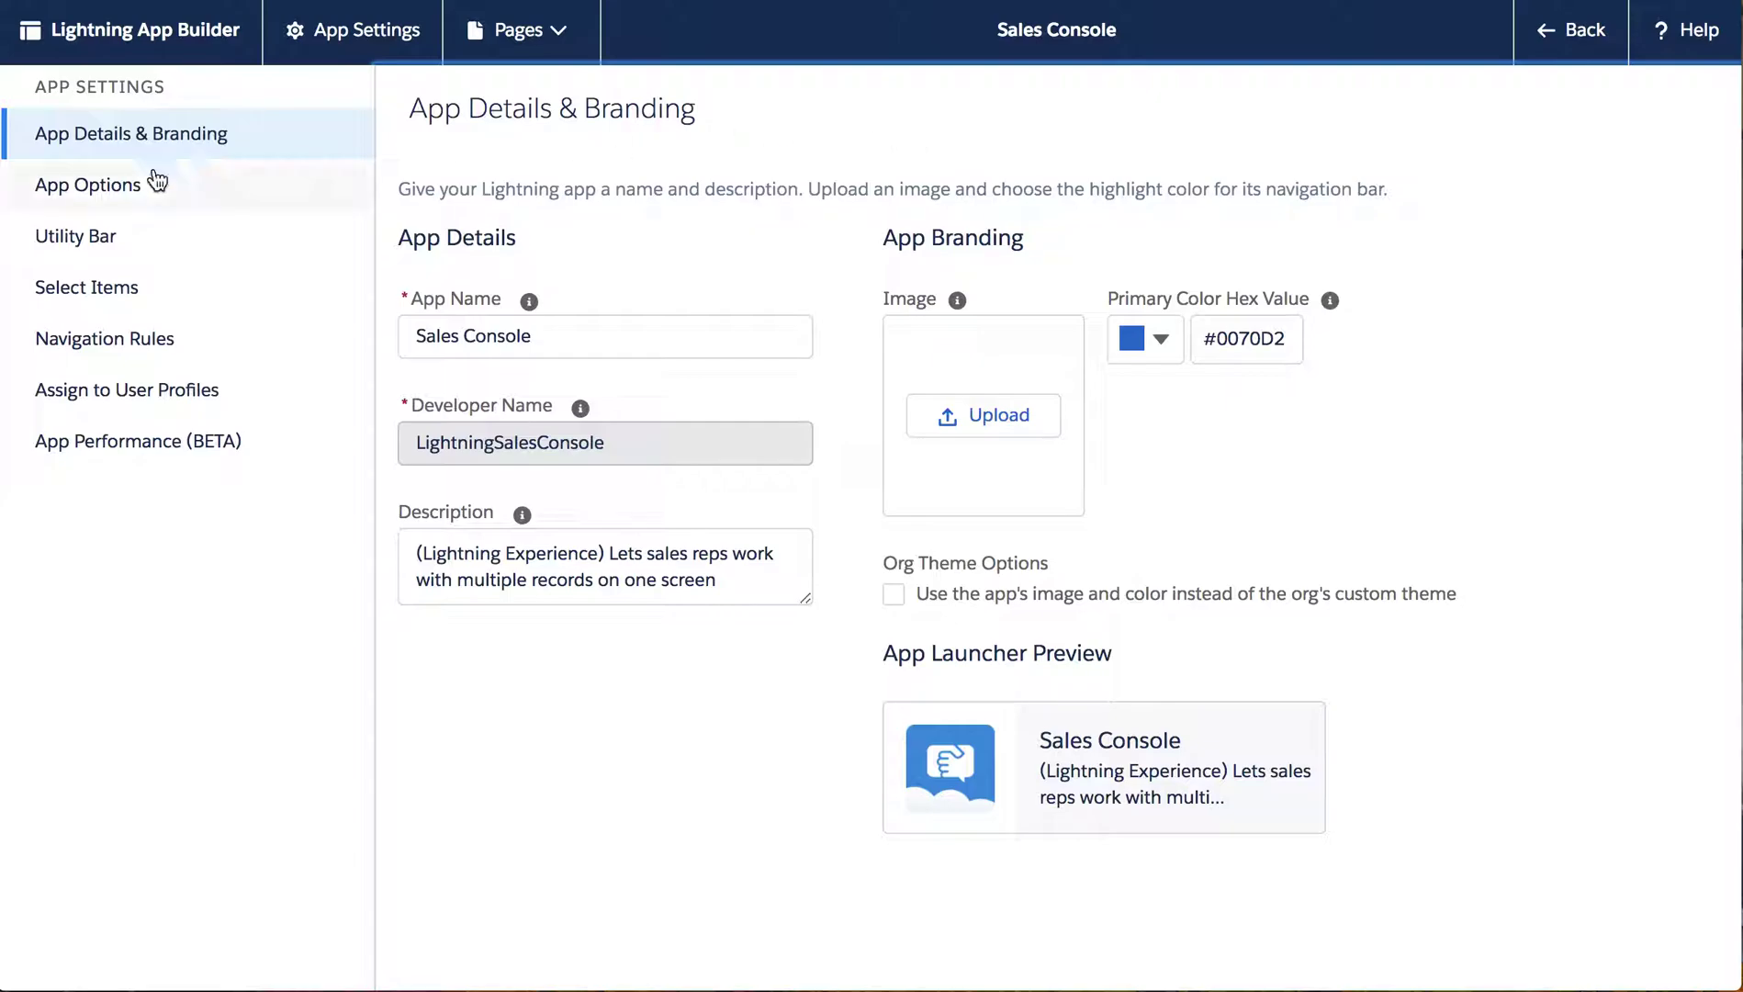
{"action": "left_click", "coordinate": [68, 241]}
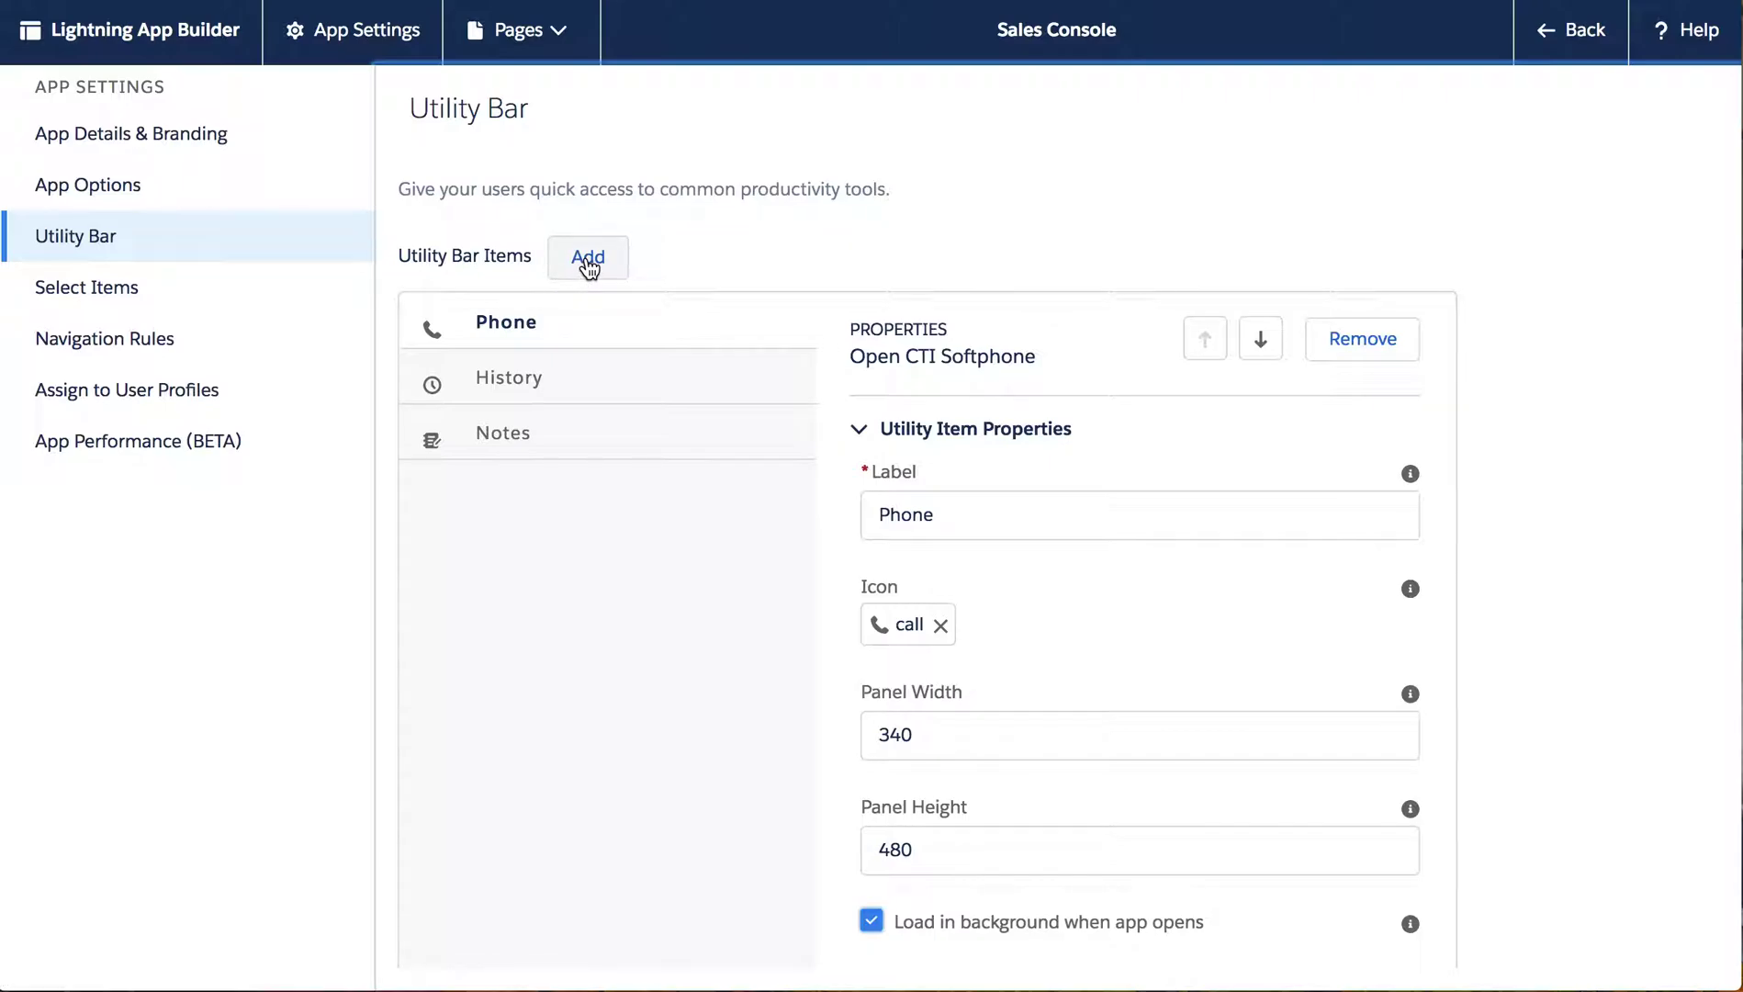
{"action": "left_click", "coordinate": [552, 326]}
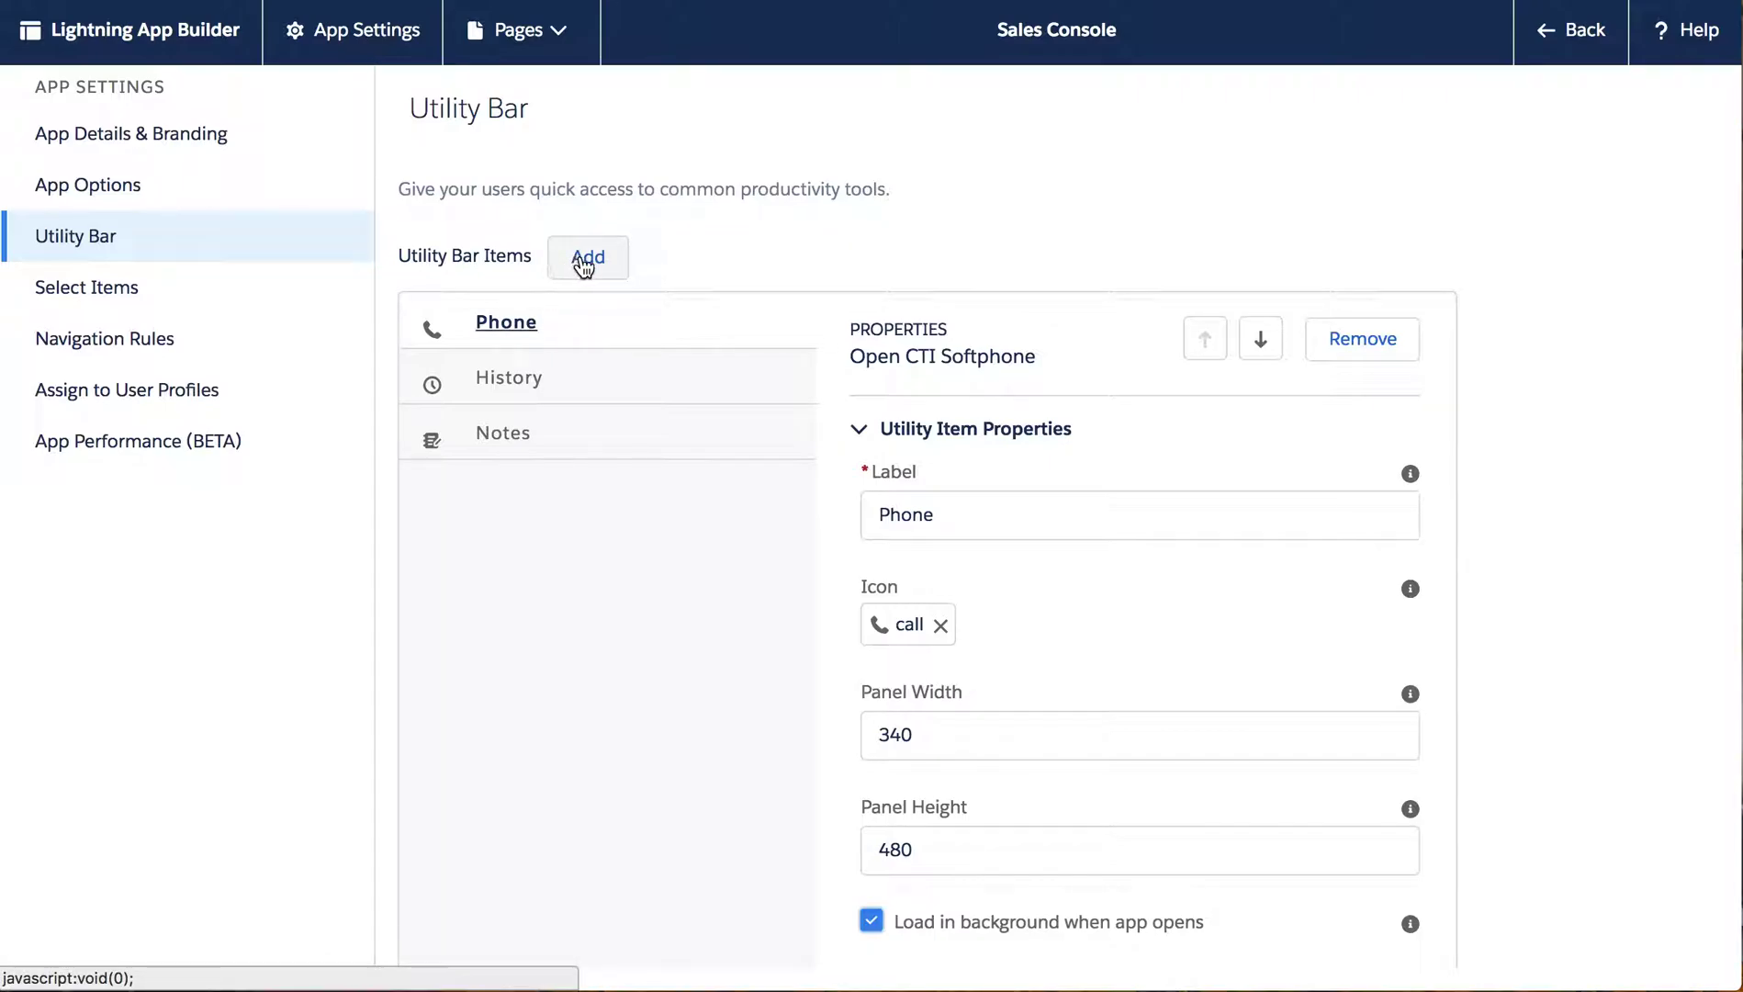
{"action": "left_click", "coordinate": [585, 265]}
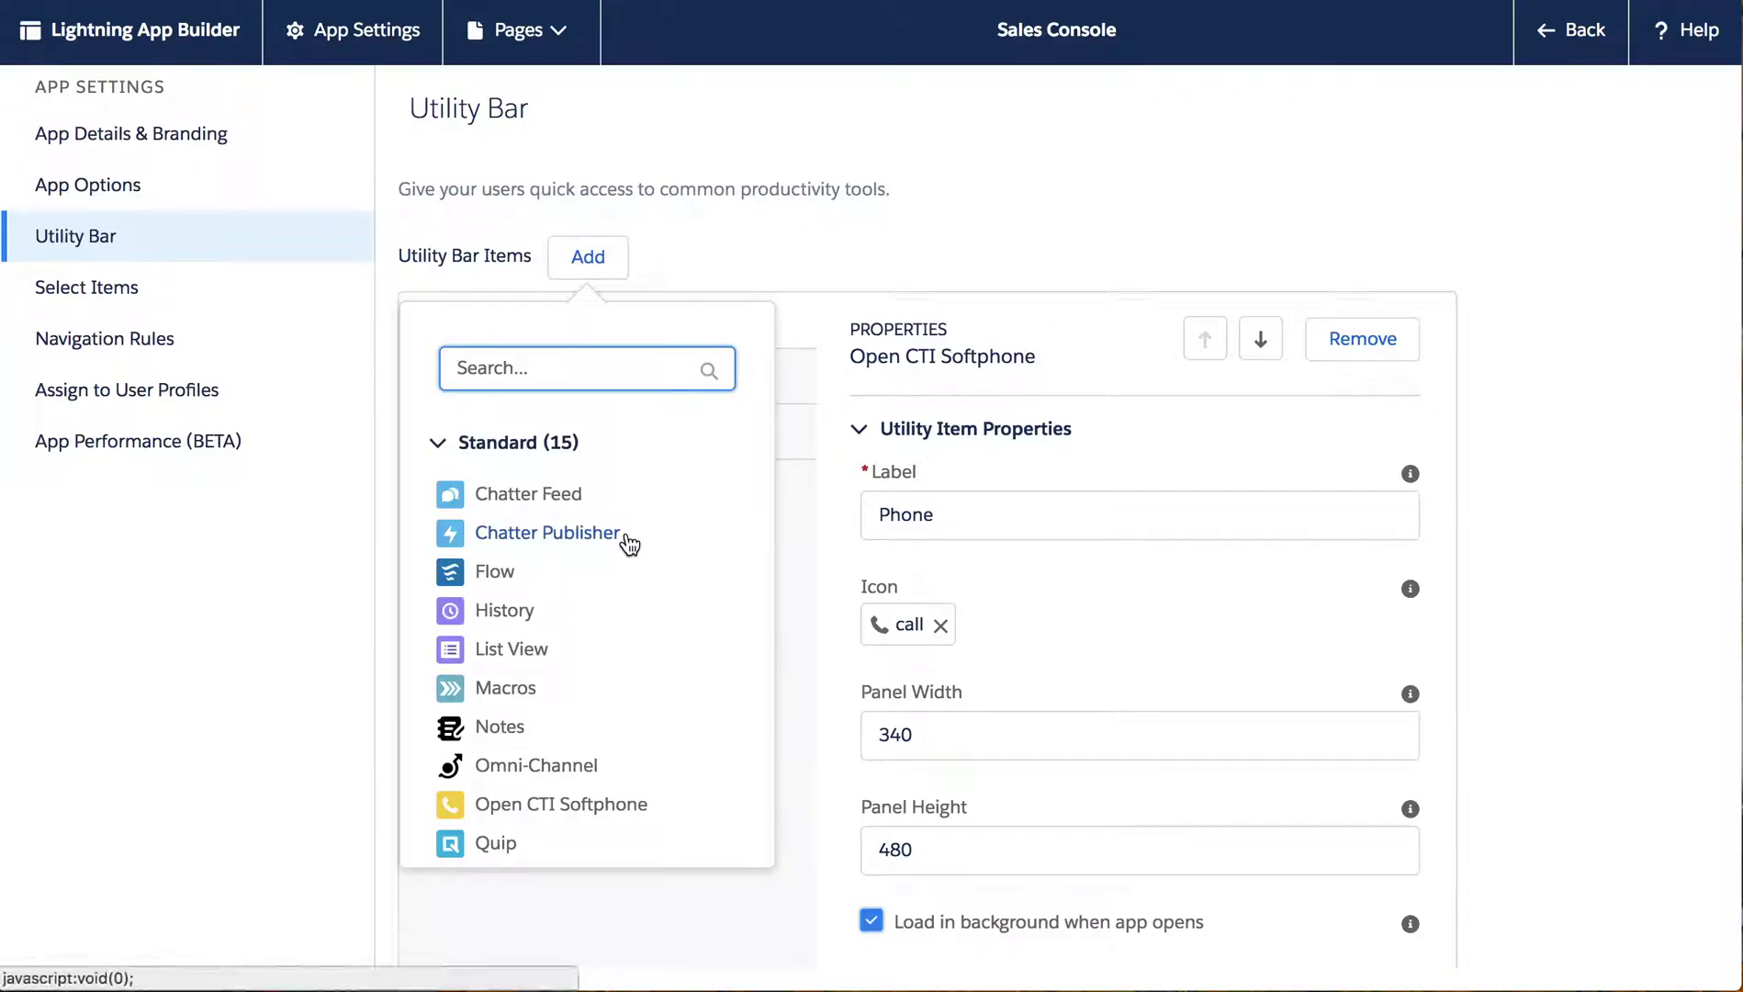
{"action": "scroll", "coordinate": [638, 658], "scroll_direction": "down", "scroll_amount": 1}
{"action": "scroll", "coordinate": [638, 657], "scroll_direction": "down", "scroll_amount": 5}
{"action": "scroll", "coordinate": [641, 659], "scroll_direction": "down", "scroll_amount": 3}
{"action": "scroll", "coordinate": [641, 659], "scroll_direction": "down", "scroll_amount": 3}
{"action": "scroll", "coordinate": [640, 659], "scroll_direction": "up", "scroll_amount": 10}
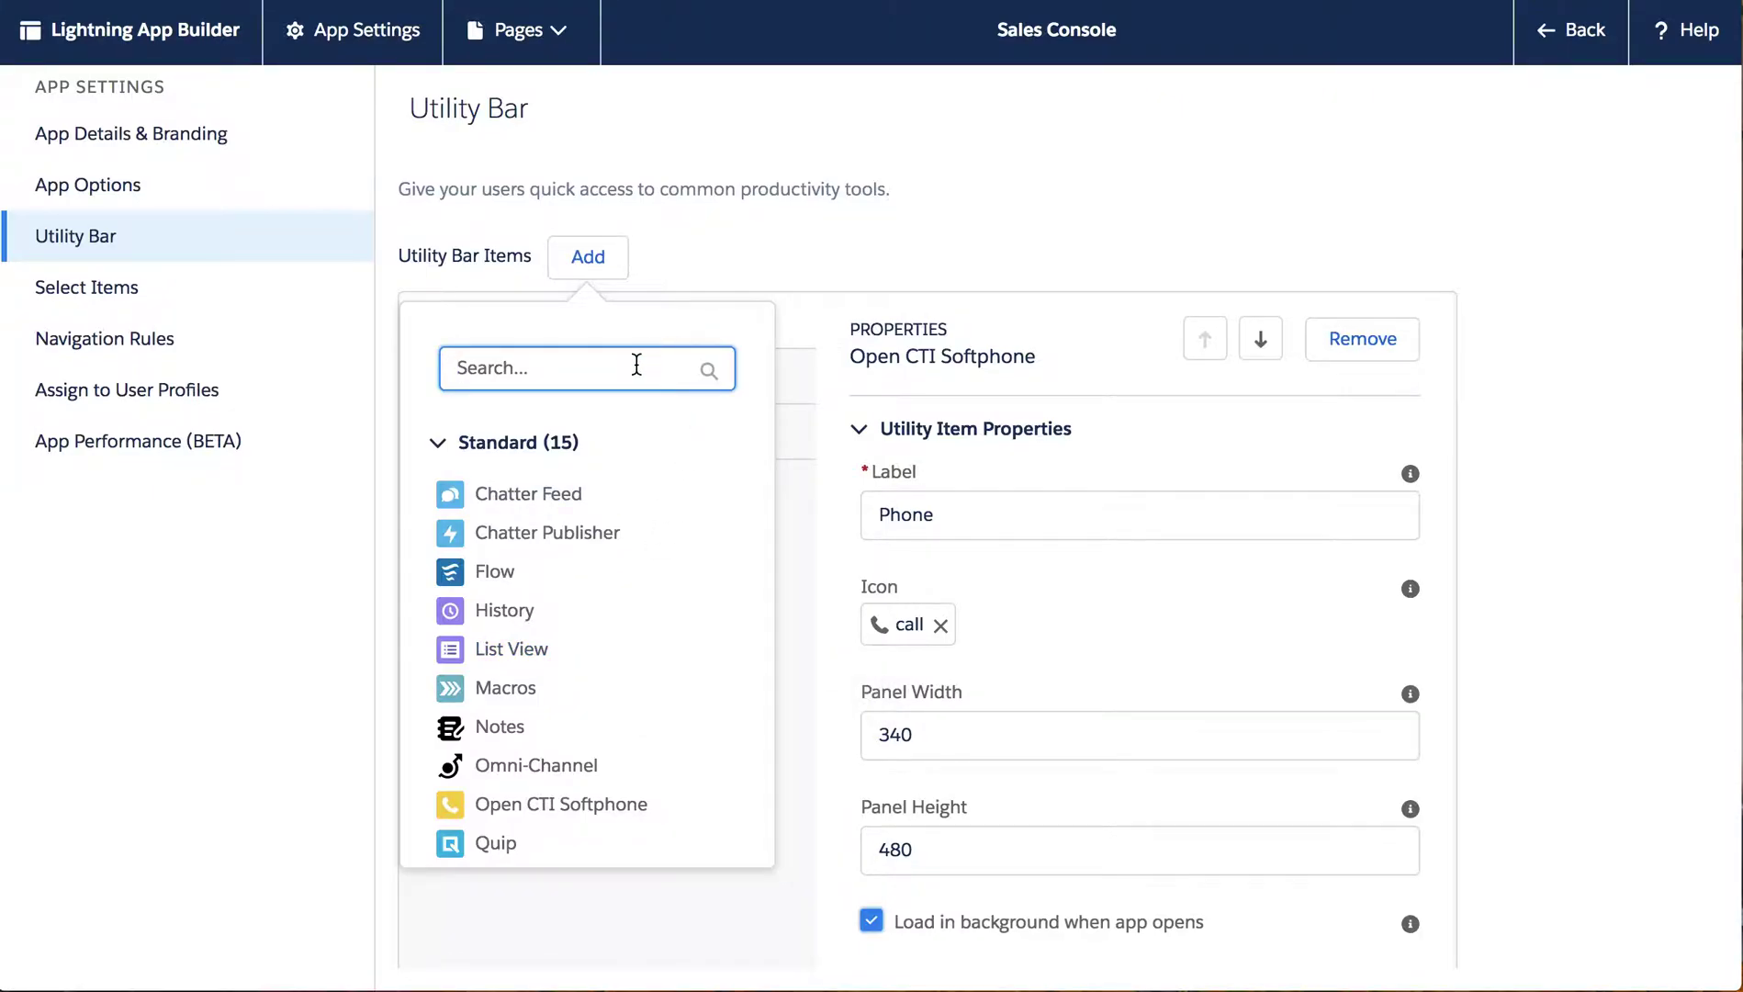
{"action": "type", "text": "phon"}
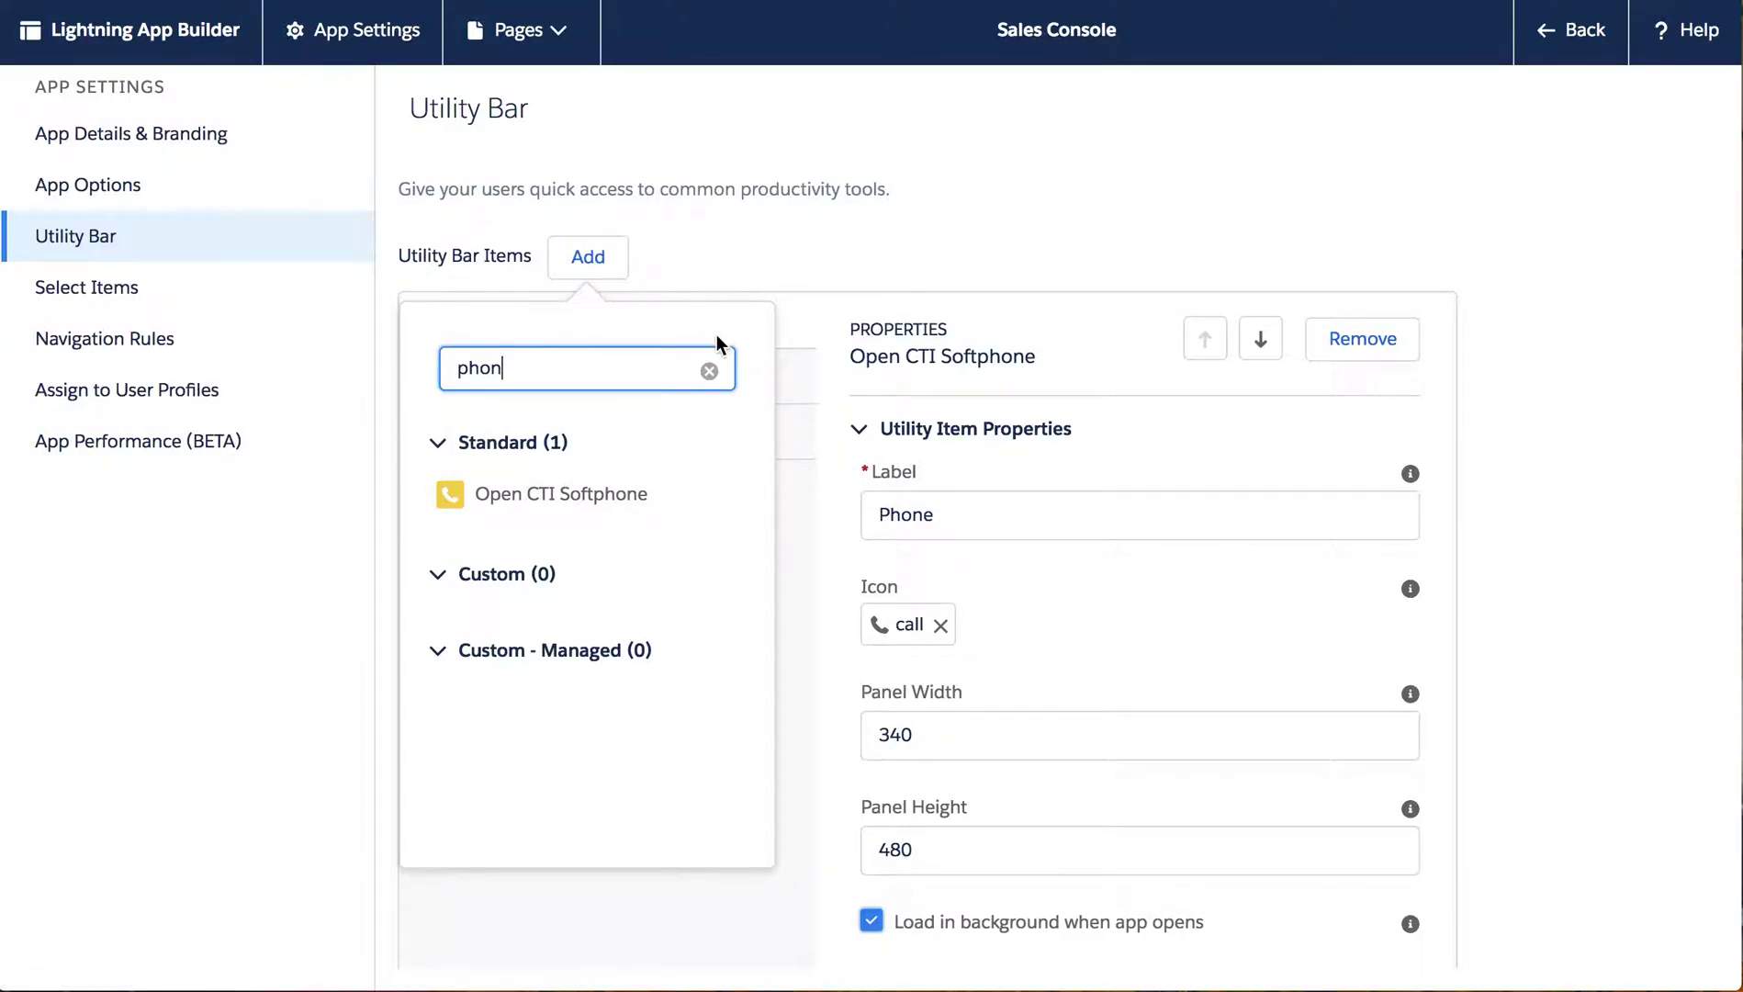
{"action": "left_click", "coordinate": [708, 371]}
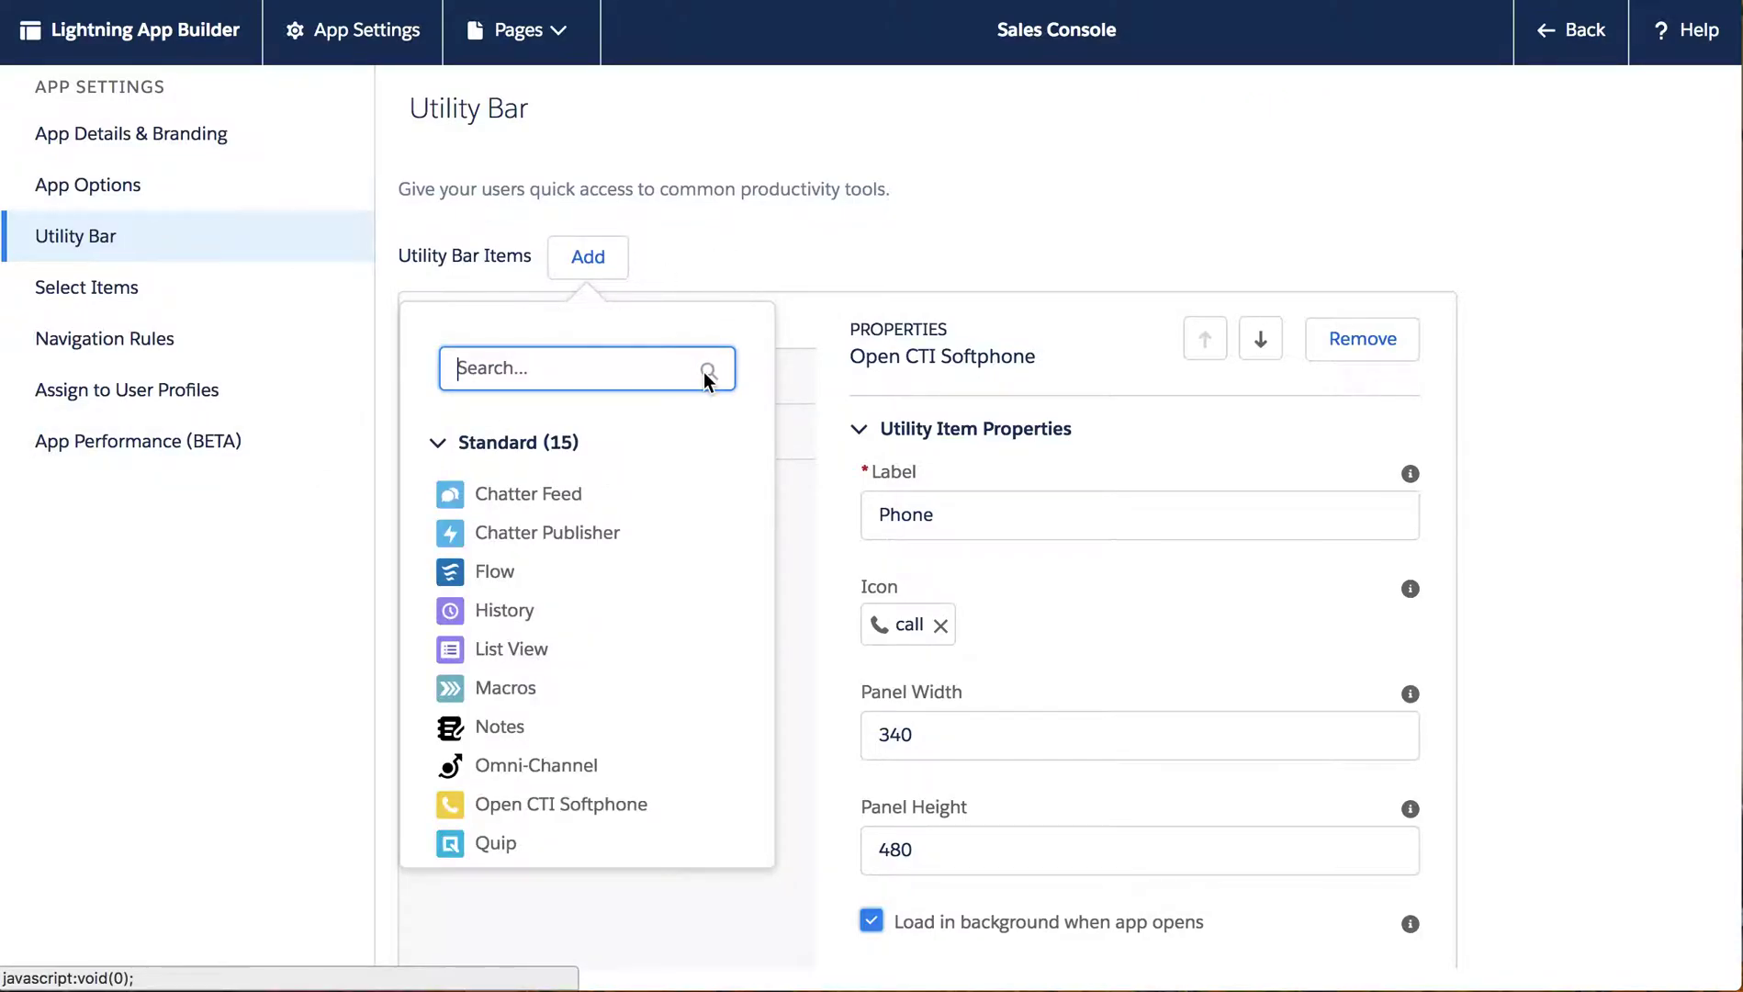
{"action": "left_click", "coordinate": [797, 280]}
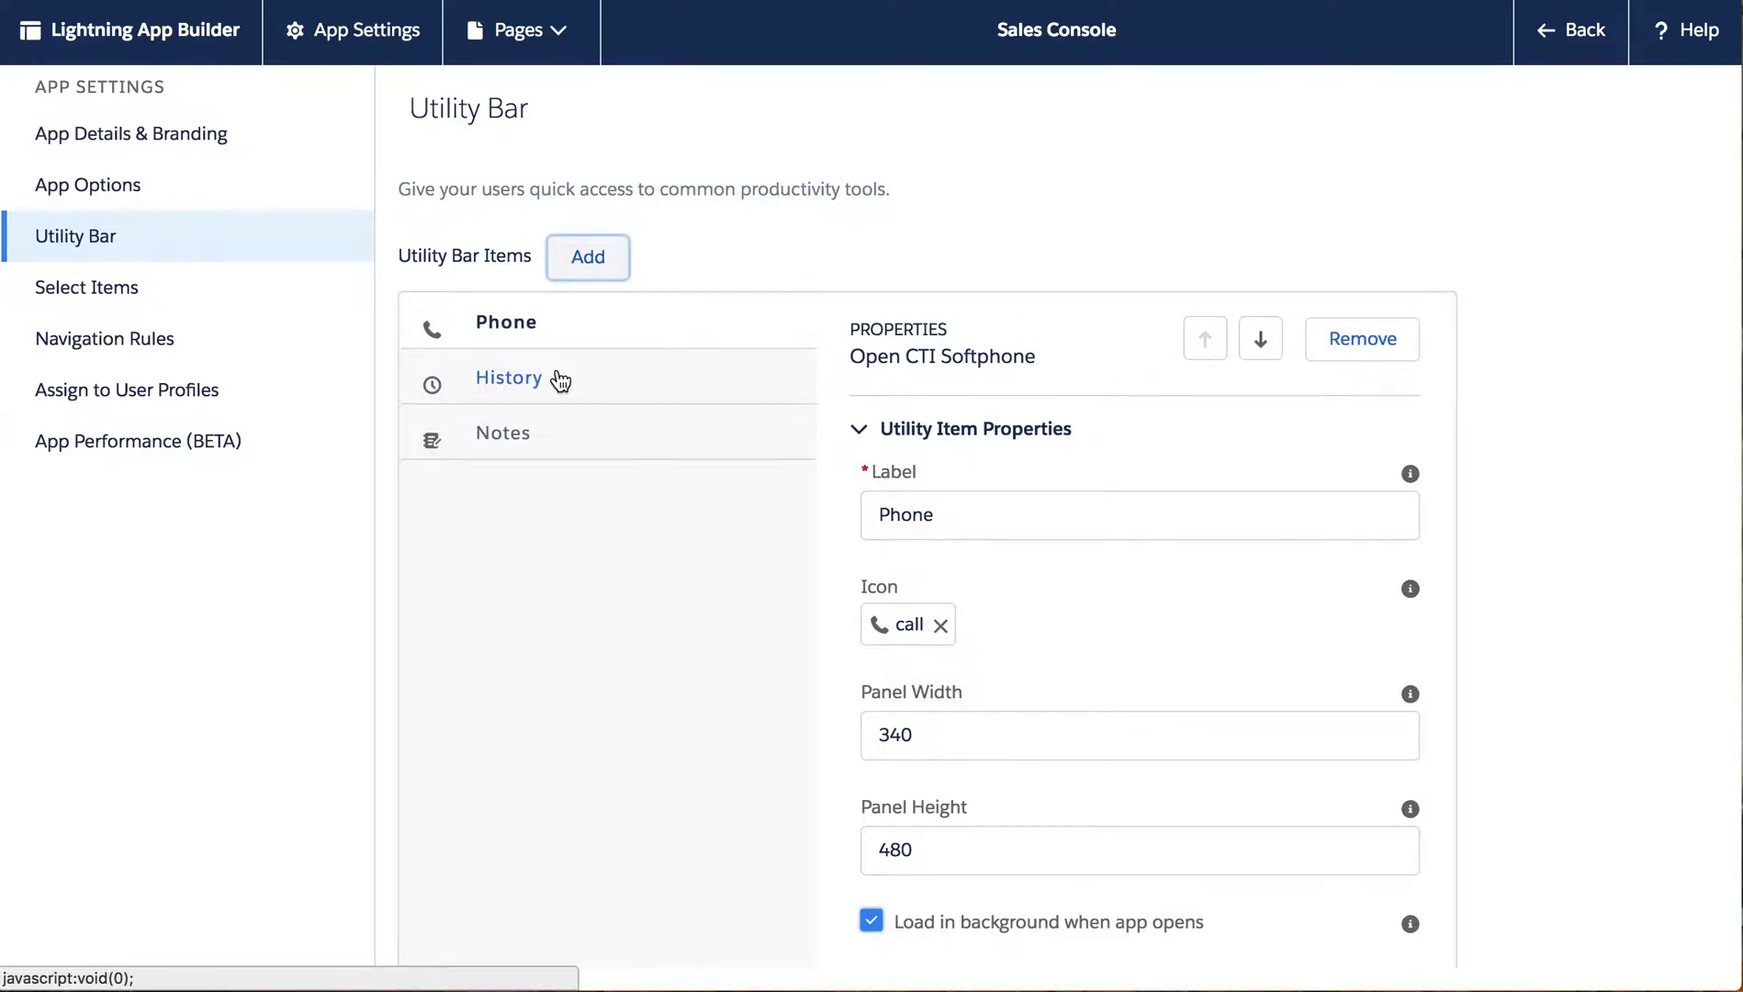
{"action": "scroll", "coordinate": [1086, 520], "scroll_direction": "down", "scroll_amount": 1}
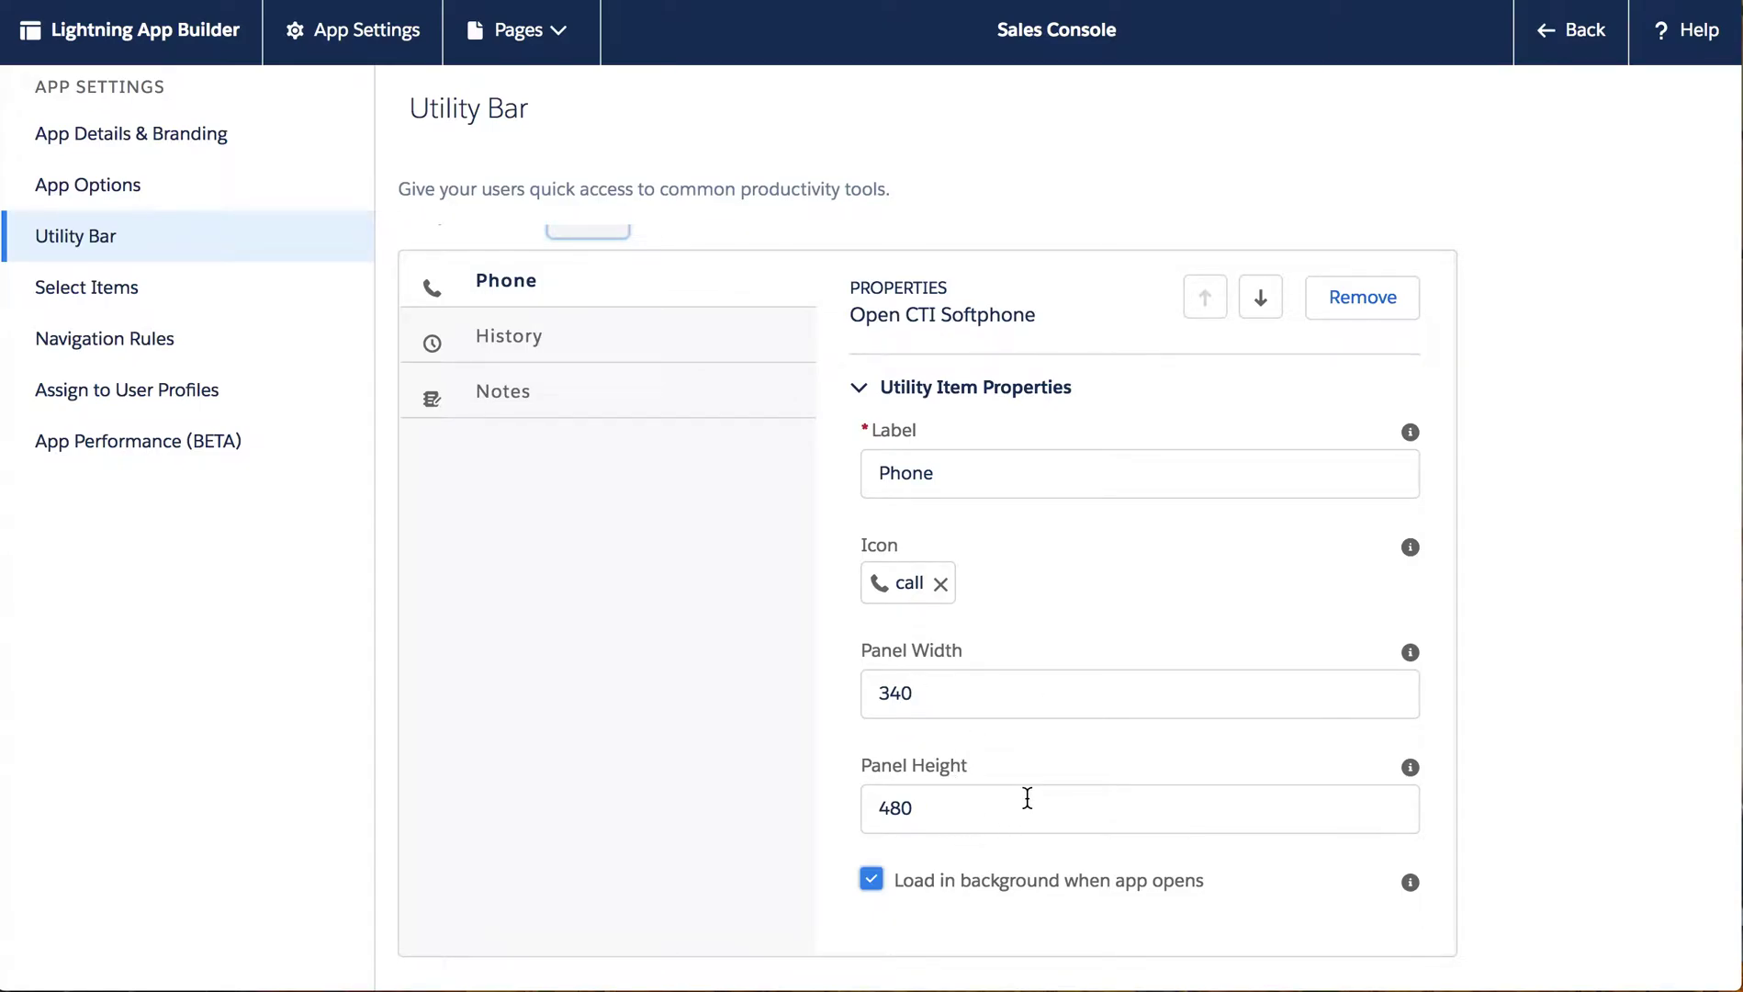
{"action": "scroll", "coordinate": [1027, 797], "scroll_direction": "up", "scroll_amount": 1}
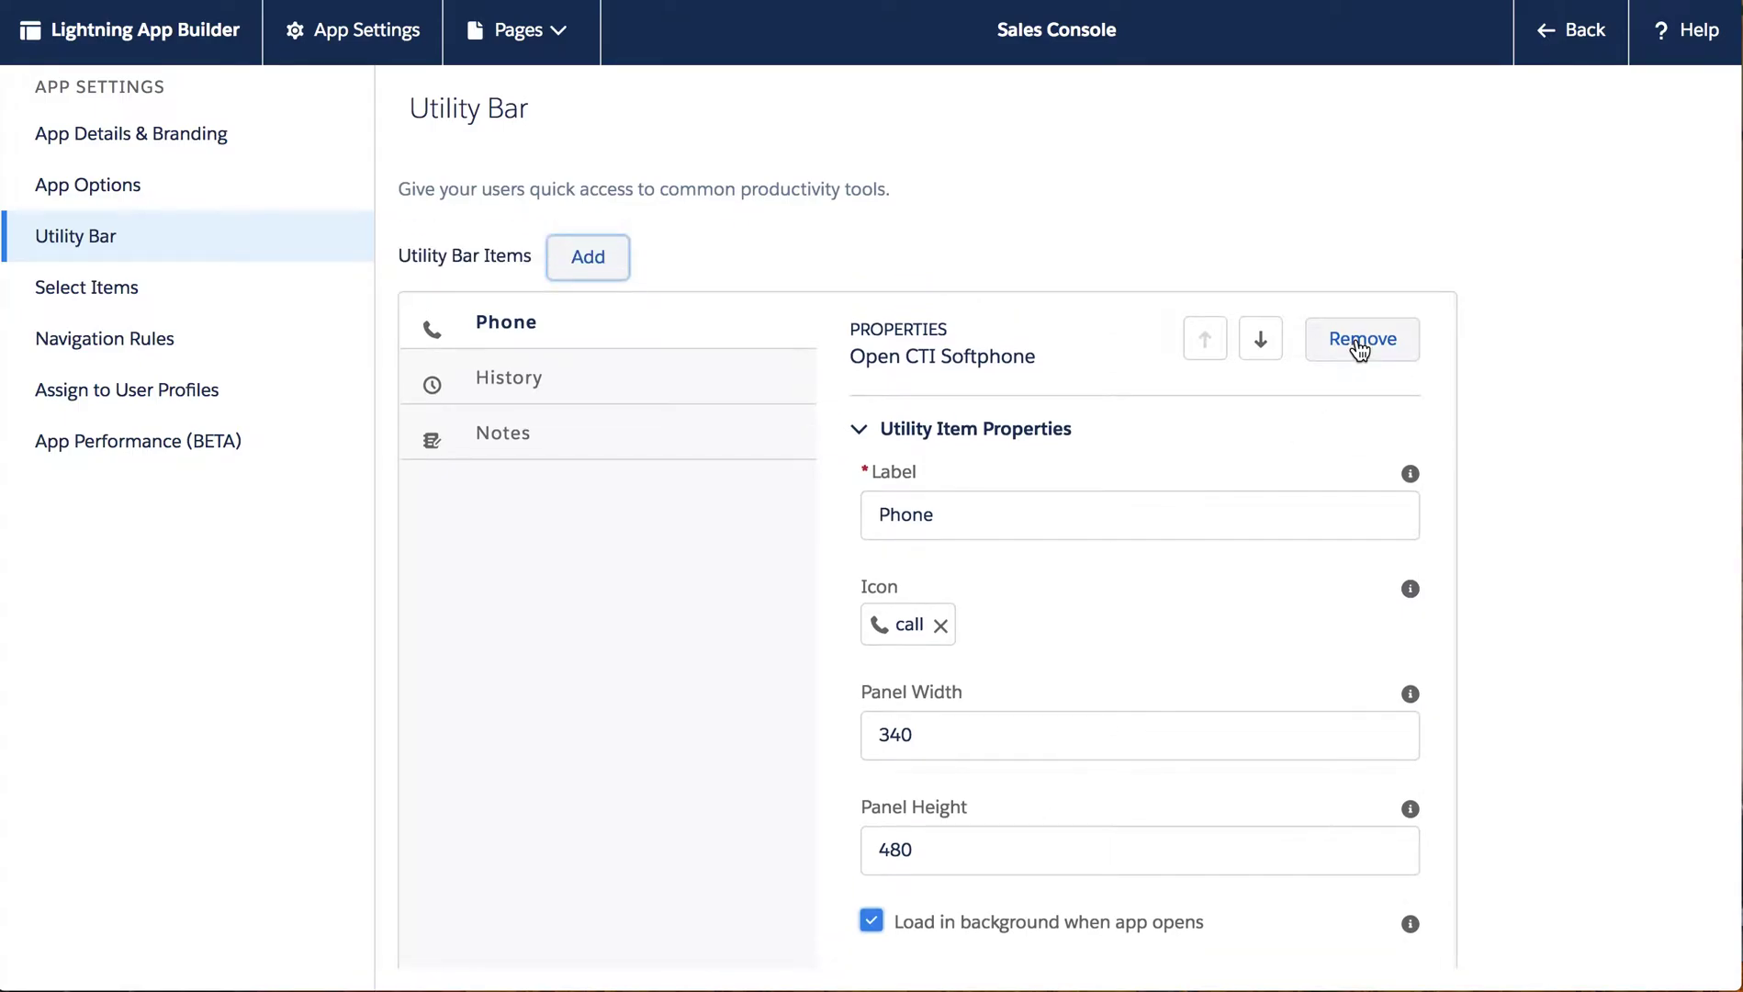
Replace the Phone utility item with an Open CTI Softphone at the top and save
{"action": "left_click", "coordinate": [1359, 347]}
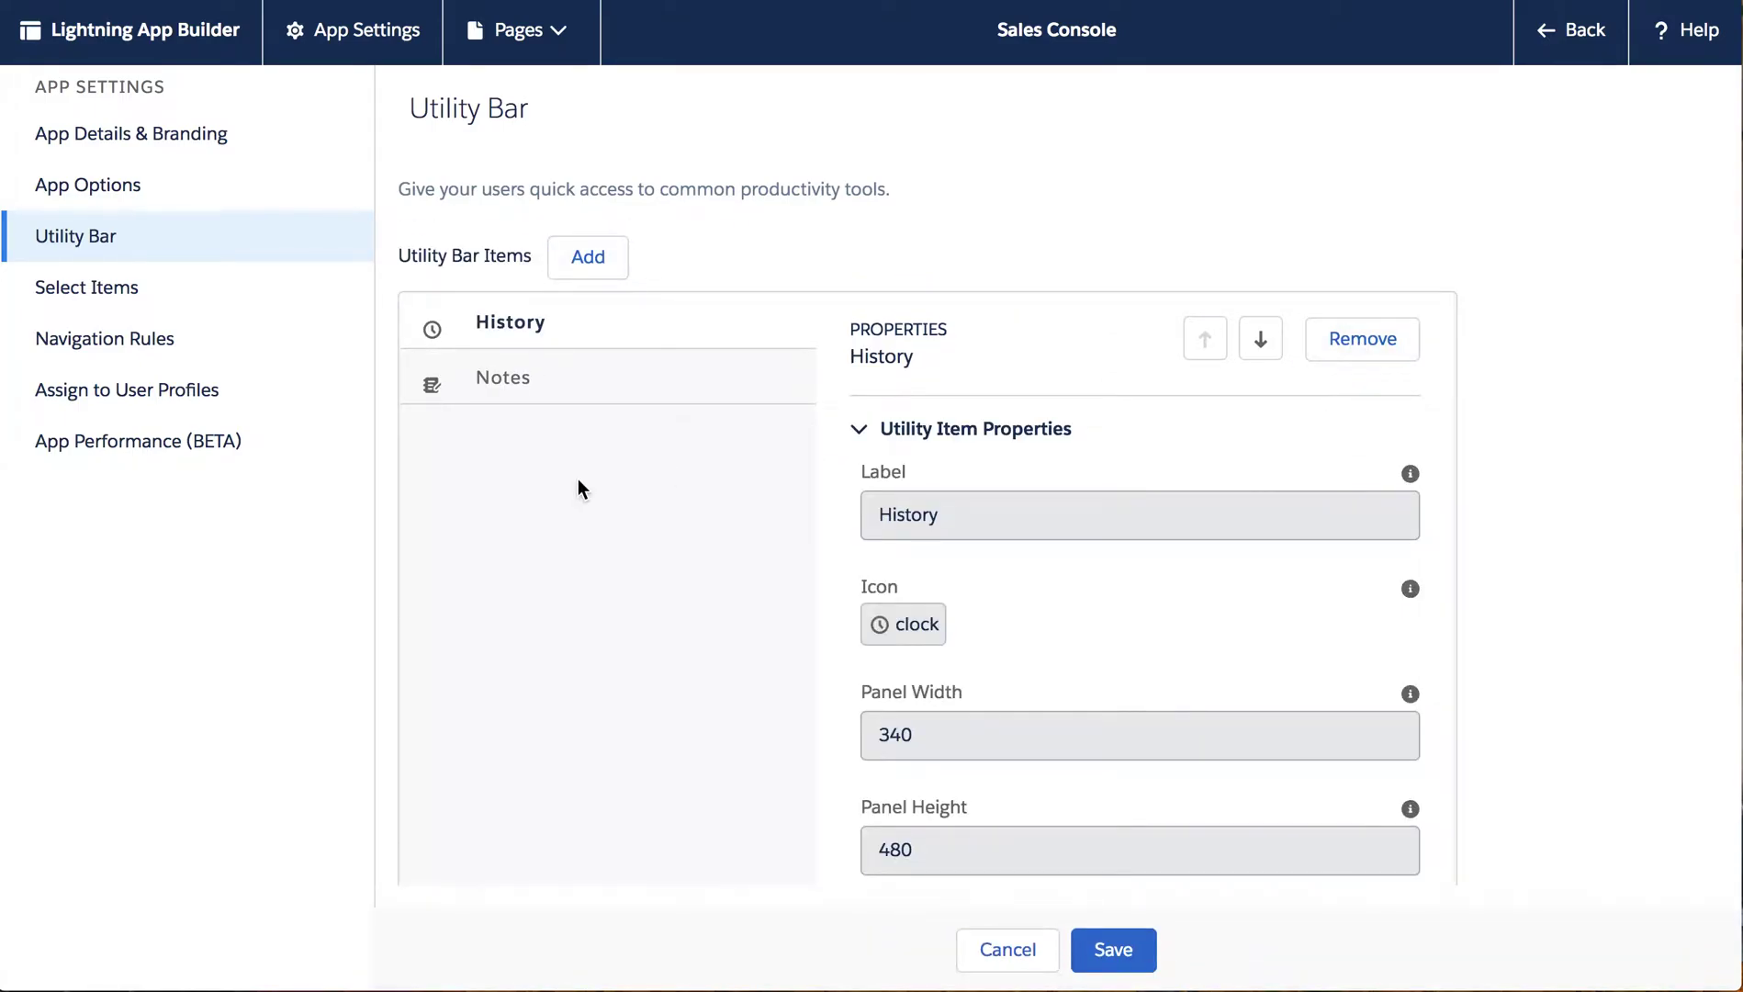
{"action": "left_click", "coordinate": [593, 258]}
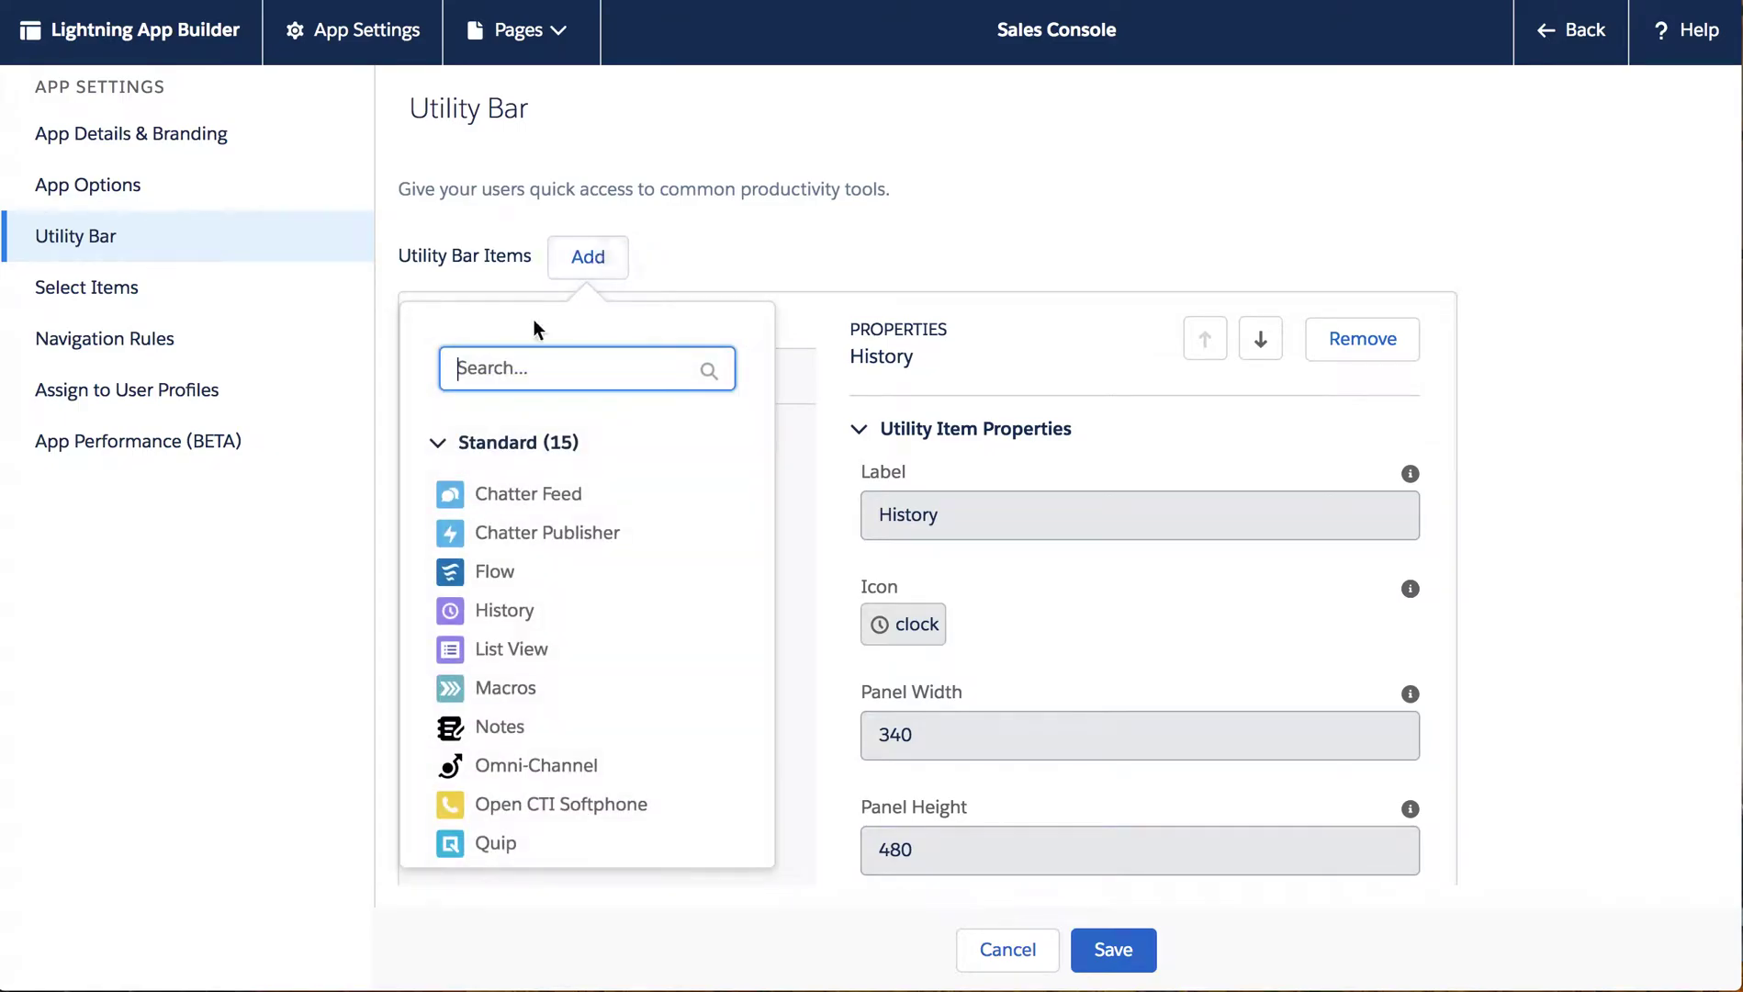
{"action": "type", "text": "phon"}
{"action": "left_click", "coordinate": [459, 498]}
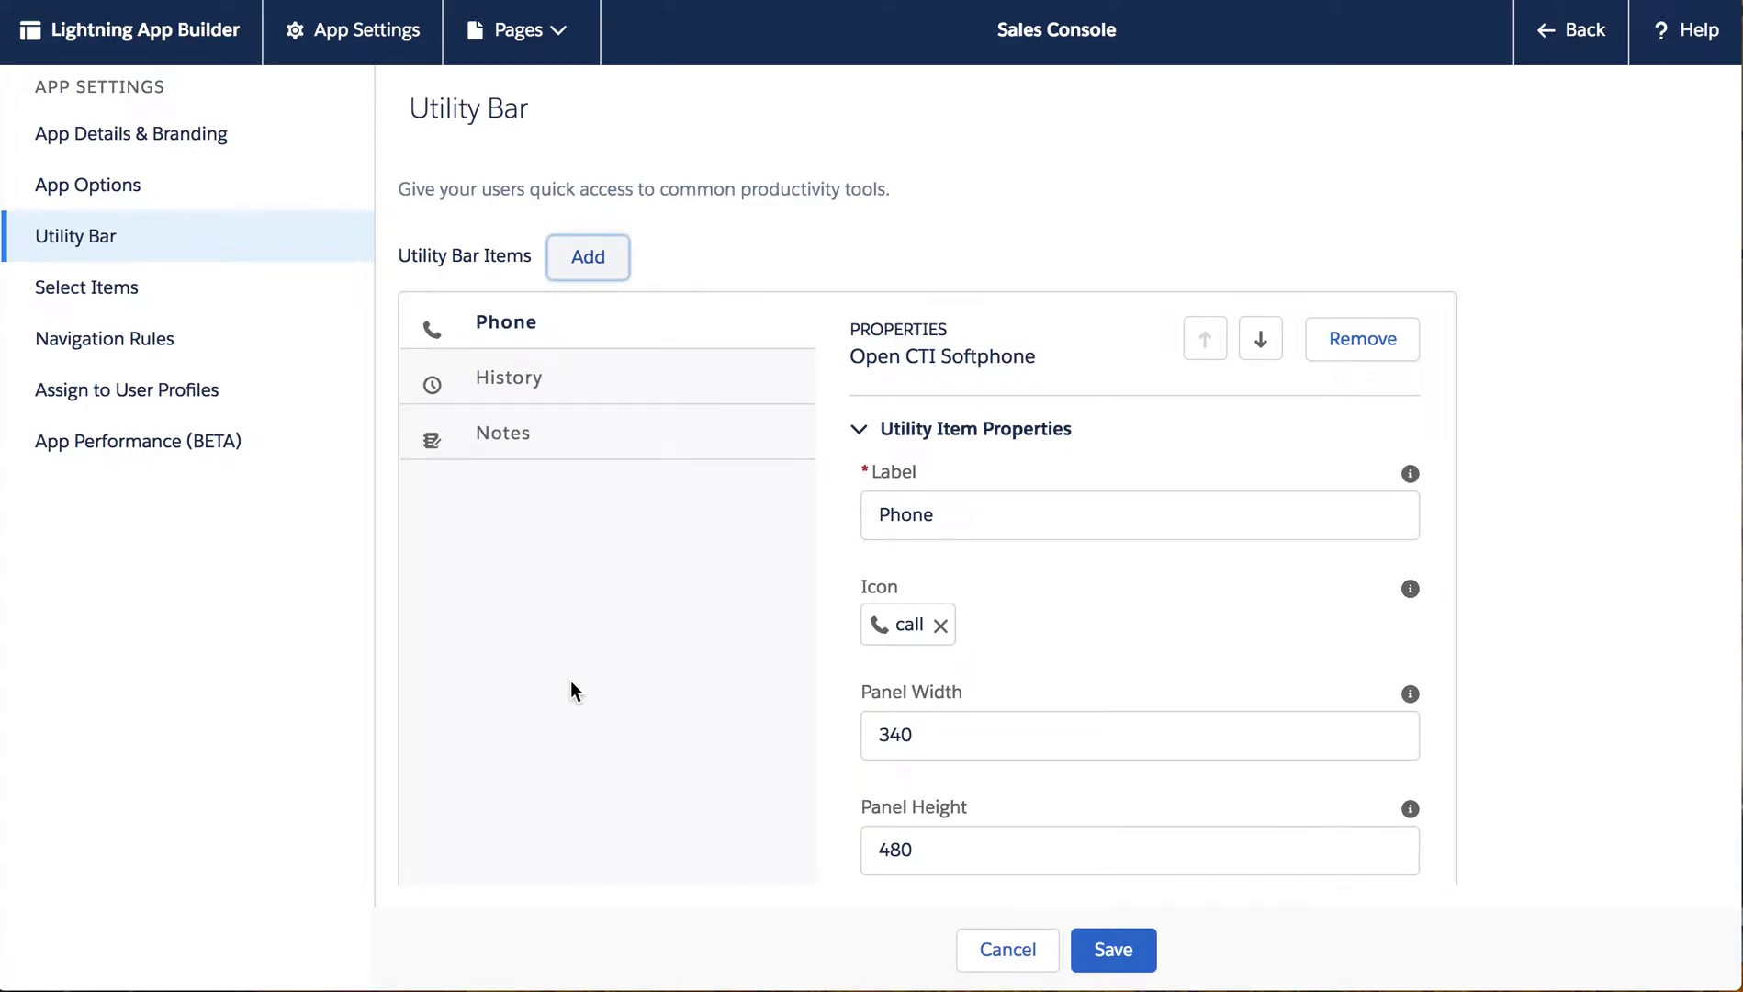
{"action": "left_click", "coordinate": [1111, 951]}
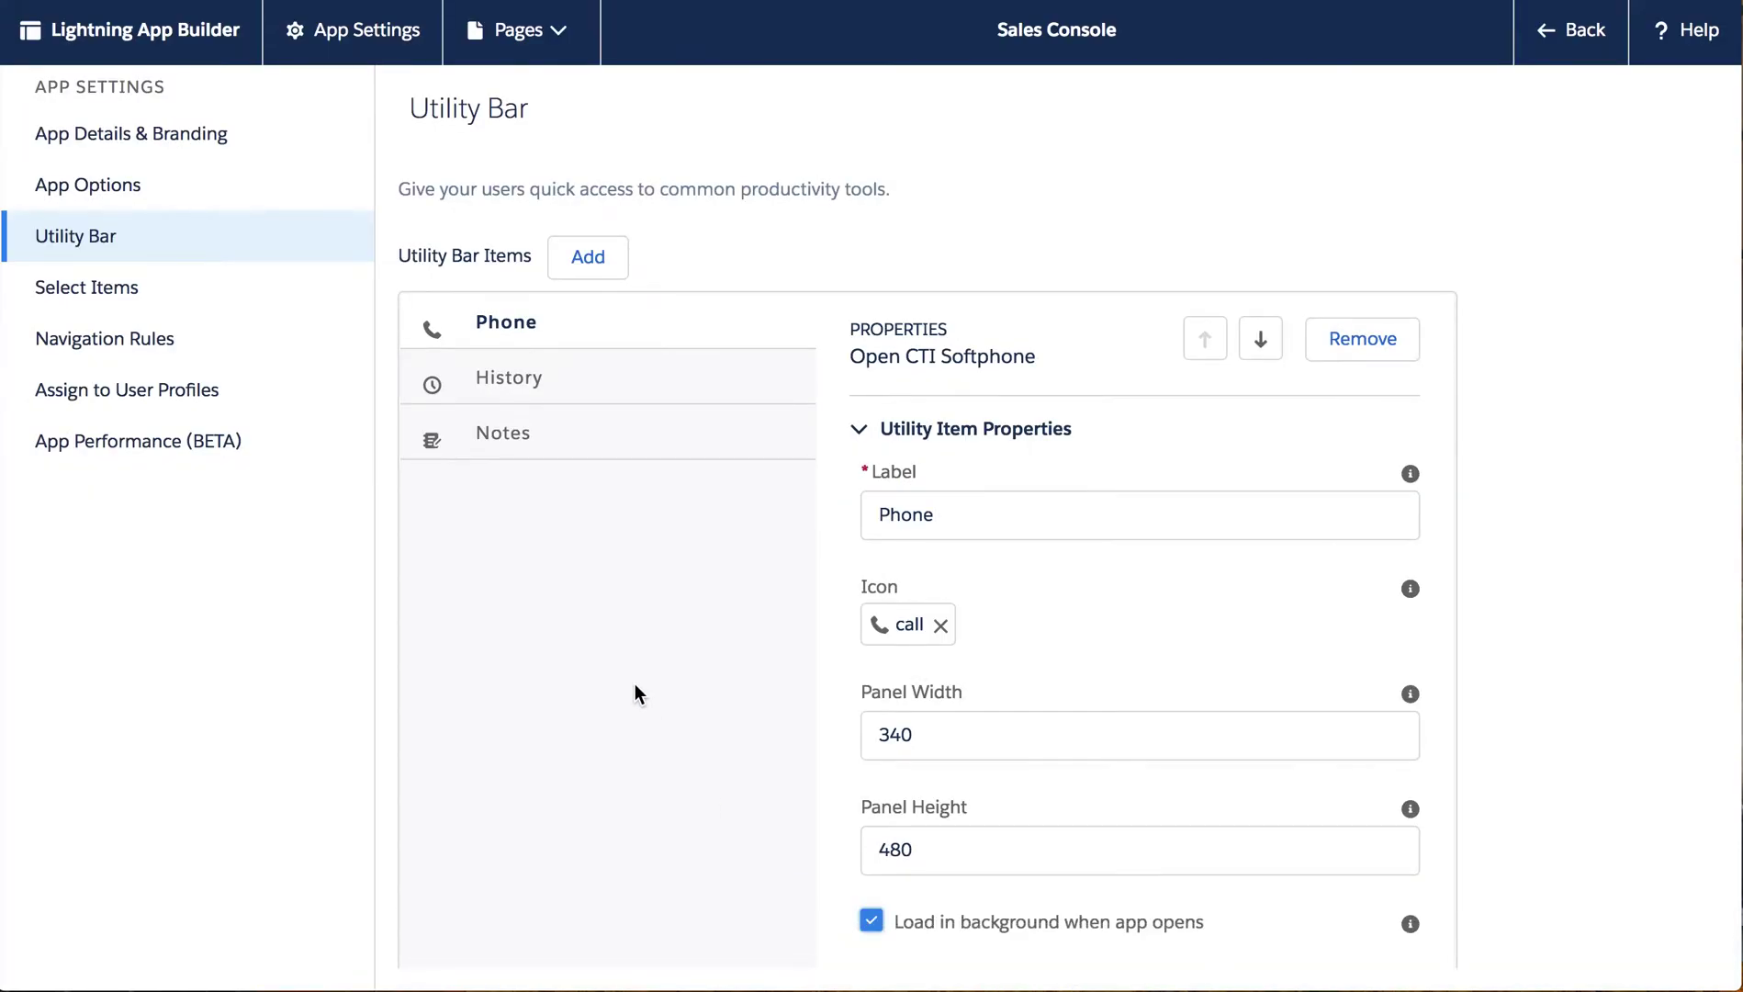